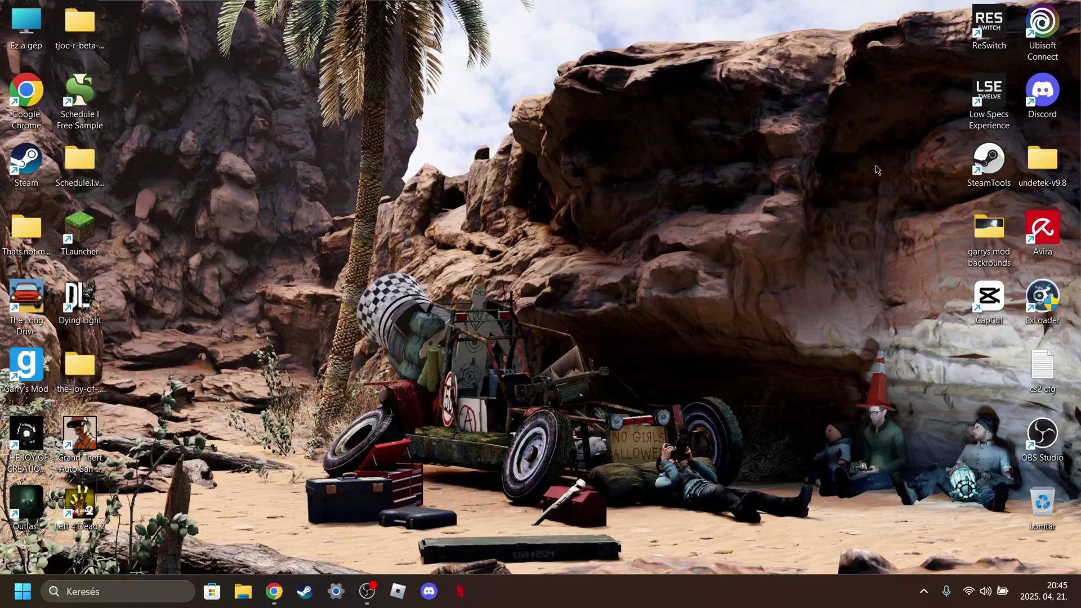
Step: Open Chrome and run a Google search for 'steam tools' from the address bar
{"action": "left_click_drag", "start_coordinate": [985, 165], "coordinate": [954, 163]}
{"action": "left_click", "coordinate": [276, 590]}
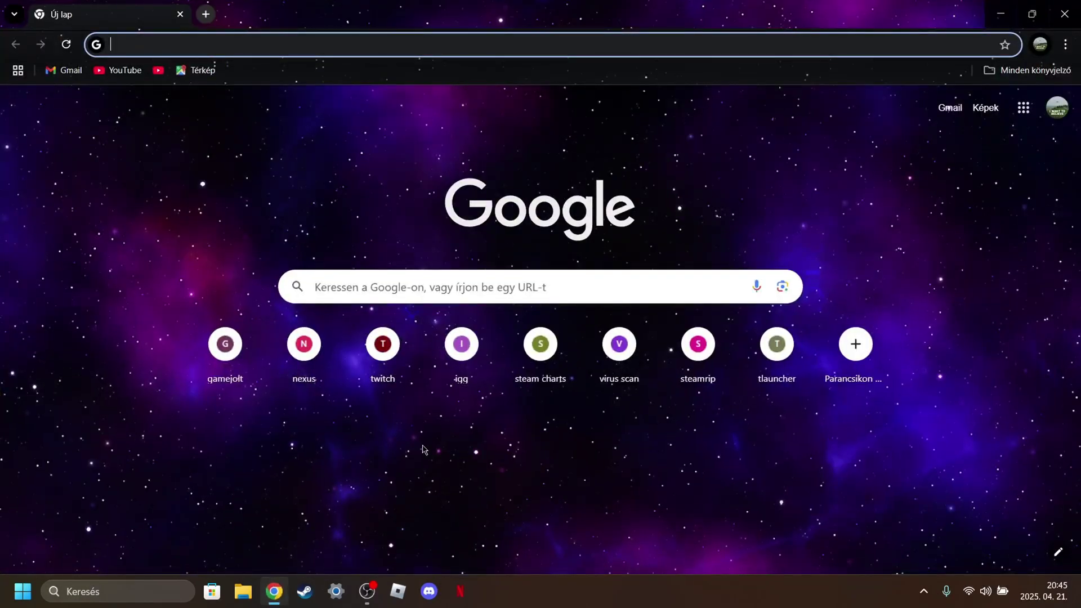
{"action": "left_click_drag", "start_coordinate": [878, 10], "coordinate": [799, 1]}
{"action": "type", "text": "steam tools"}
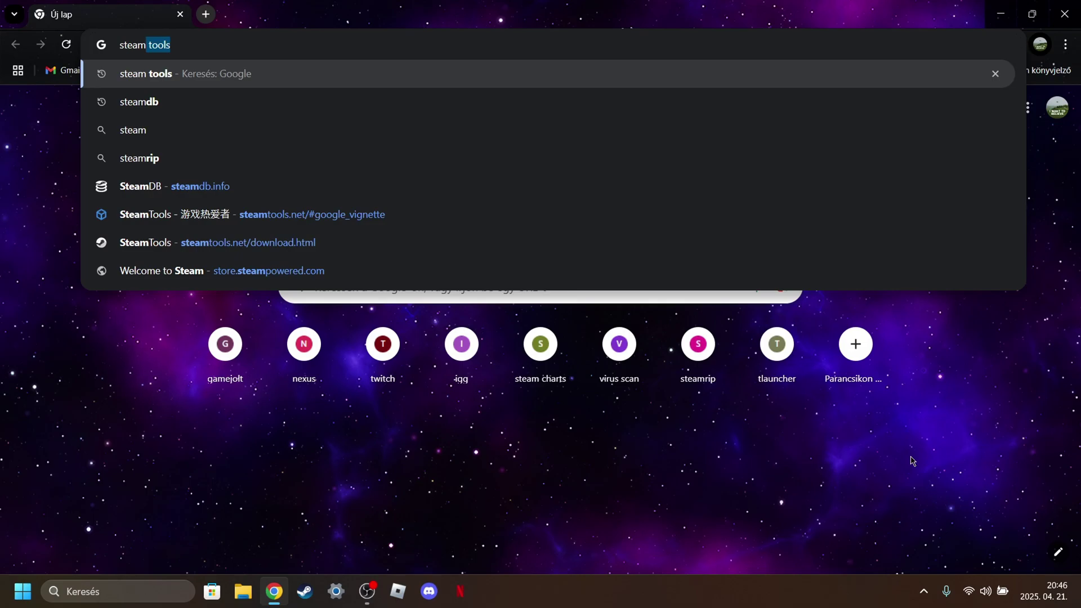
{"action": "key", "text": "Return"}
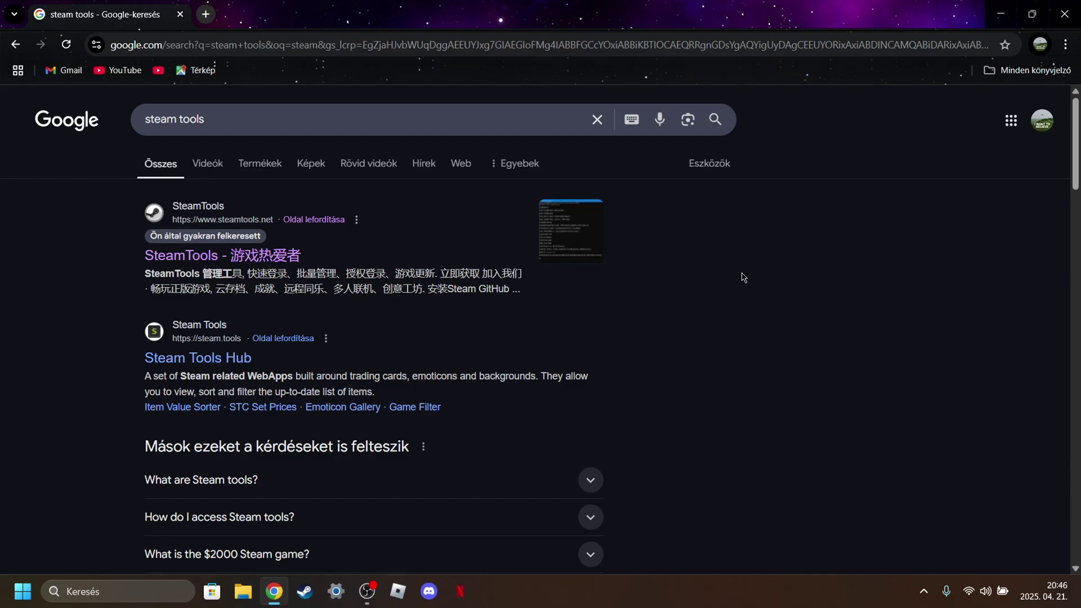
Step: Open steamtools.net, translate it to English, and download the SteamTools installation version
{"action": "left_click", "coordinate": [240, 256]}
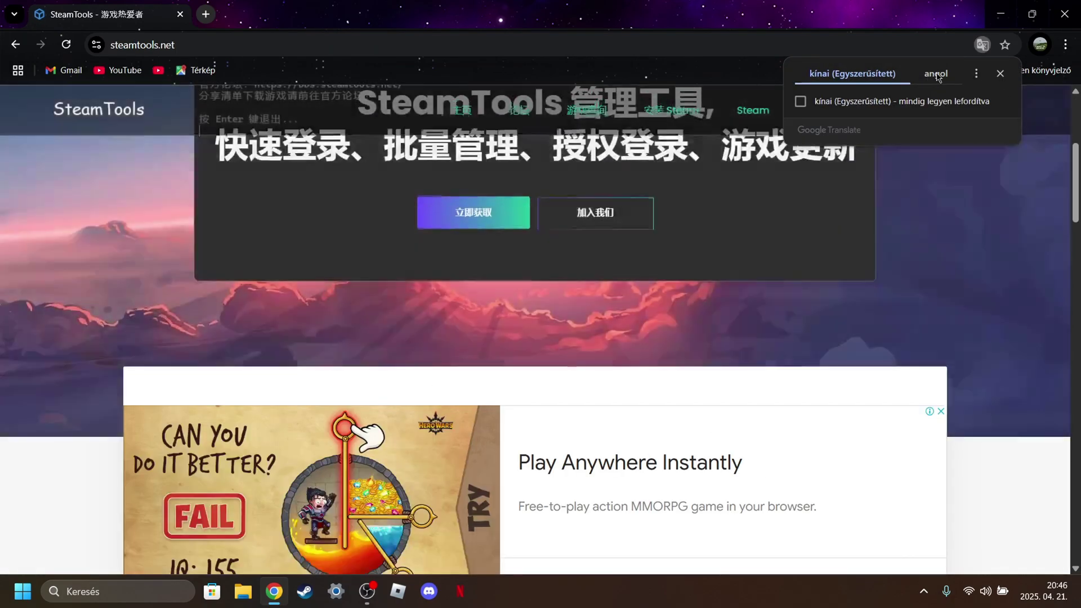
{"action": "left_click", "coordinate": [936, 74]}
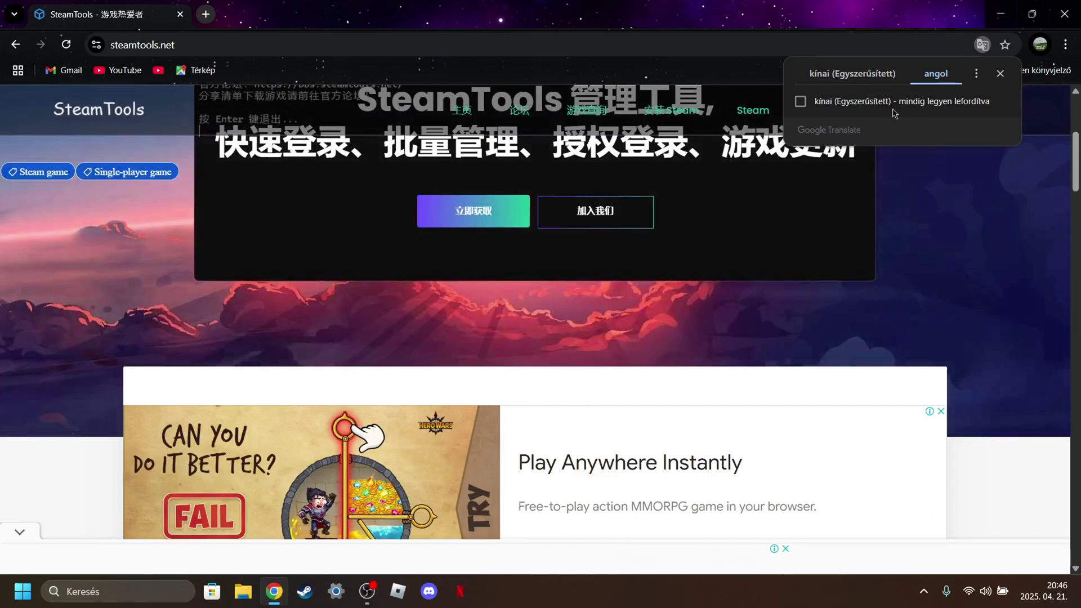
{"action": "left_click", "coordinate": [999, 76]}
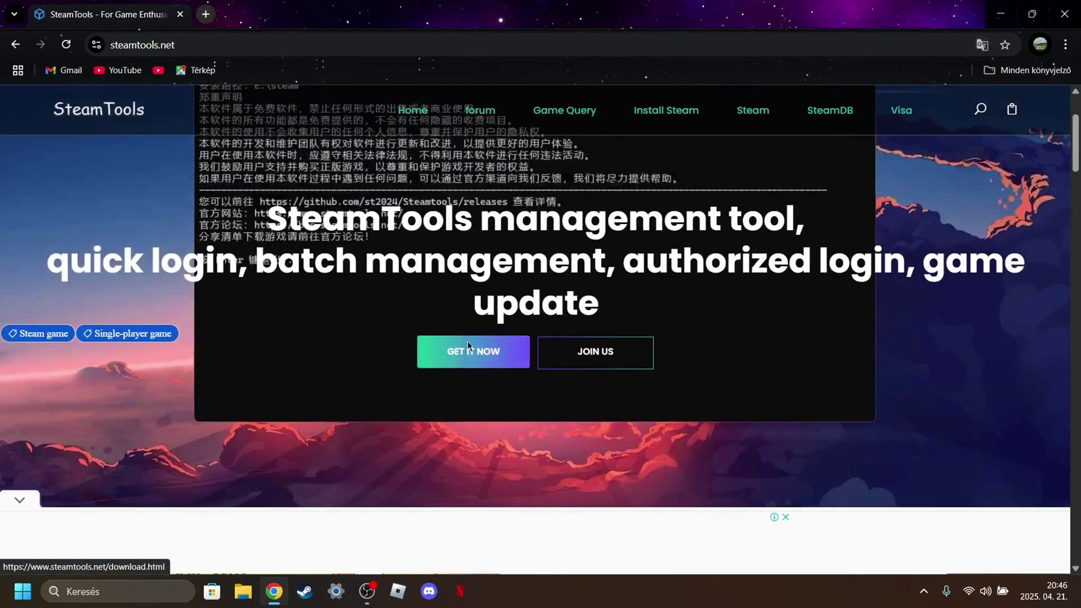
{"action": "left_click", "coordinate": [479, 355]}
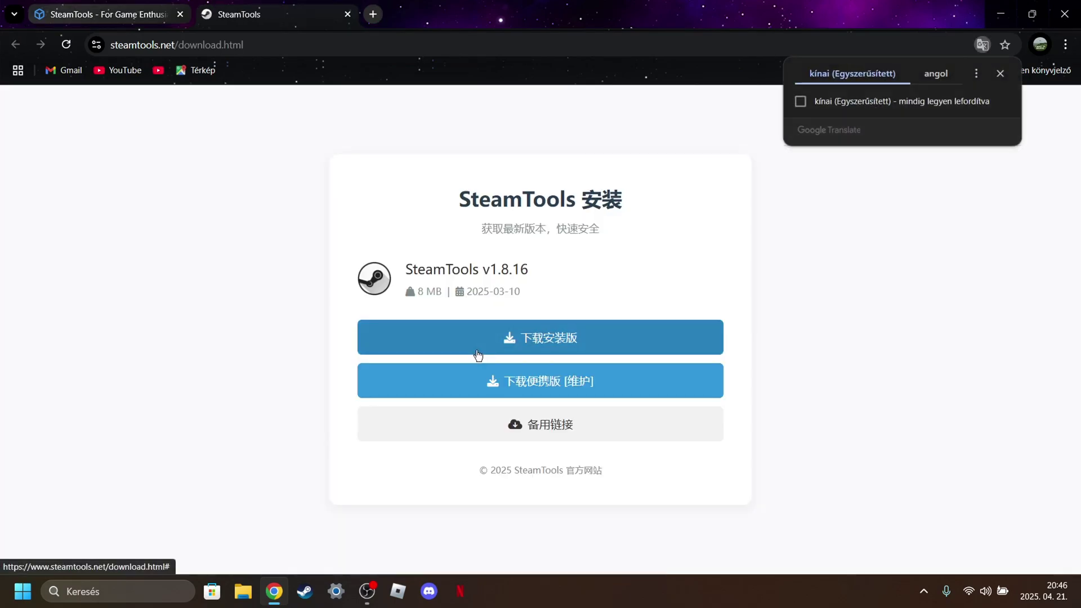
{"action": "left_click", "coordinate": [937, 75]}
{"action": "left_click", "coordinate": [1001, 74]}
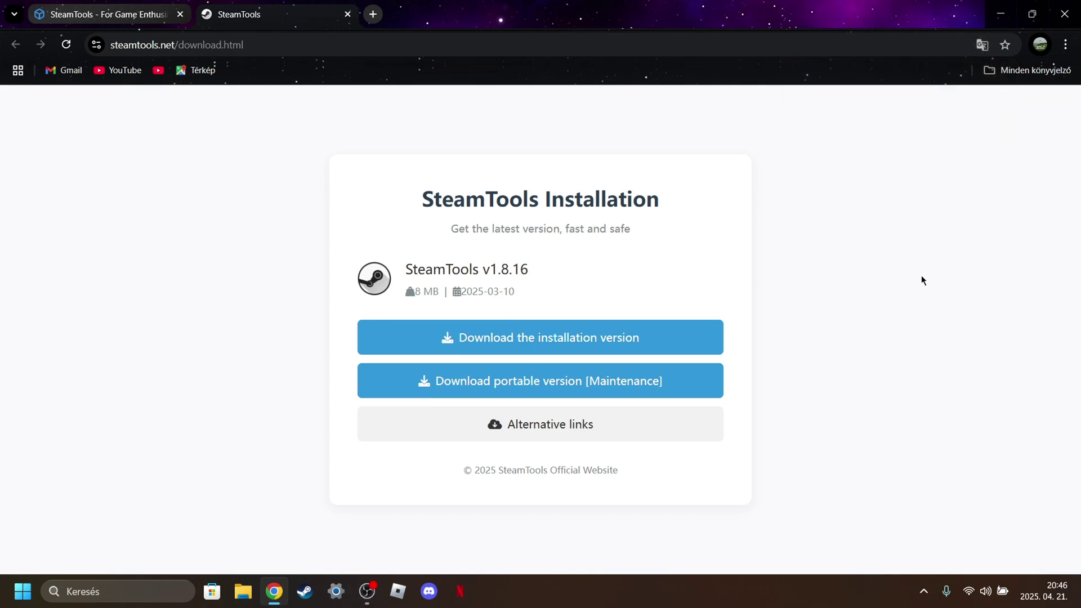
{"action": "left_click", "coordinate": [538, 342]}
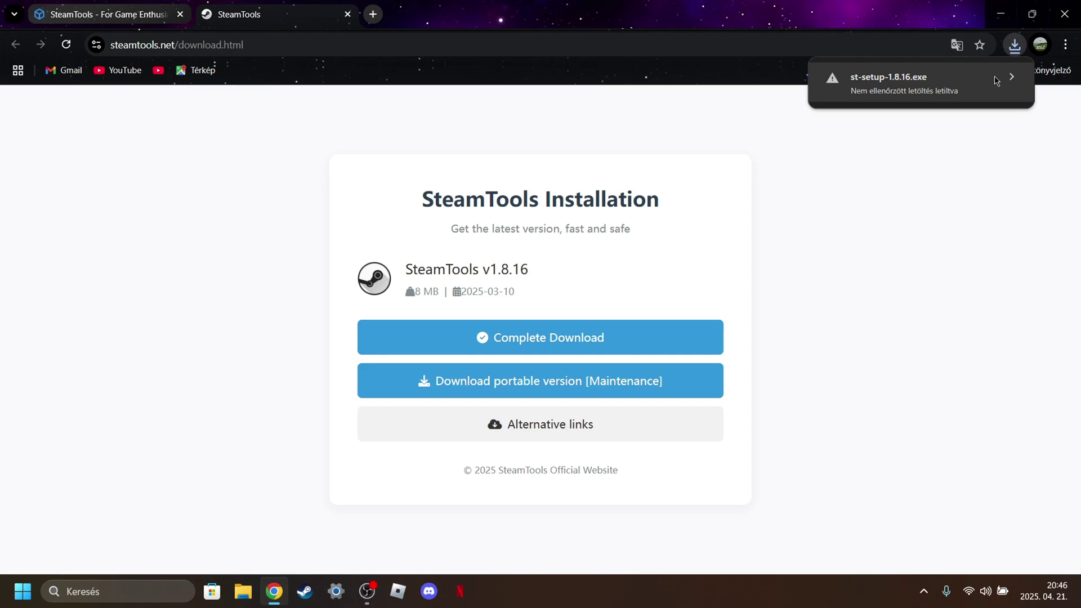
Step: Discard the unverified st-setup-1.8.16.exe download, close the download tab, and start a new tab
{"action": "left_click", "coordinate": [985, 77]}
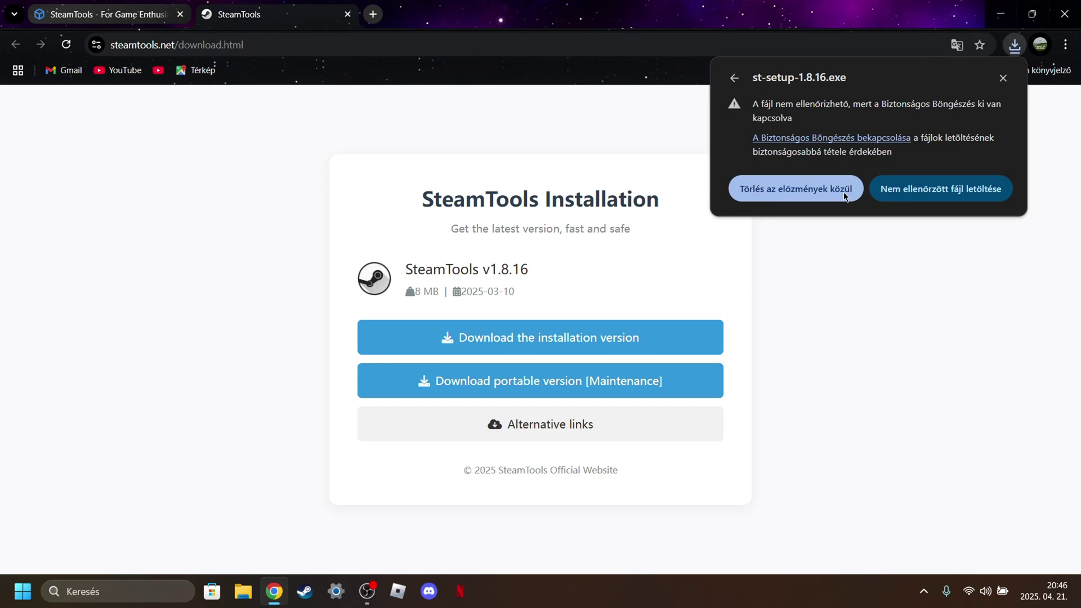
{"action": "left_click", "coordinate": [796, 188]}
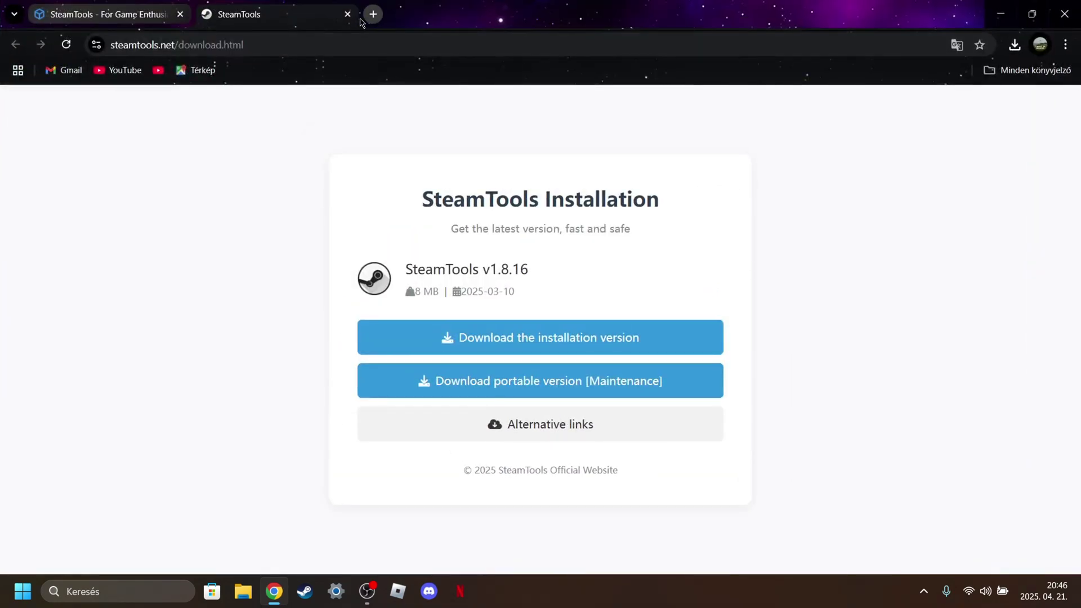
{"action": "left_click", "coordinate": [347, 14]}
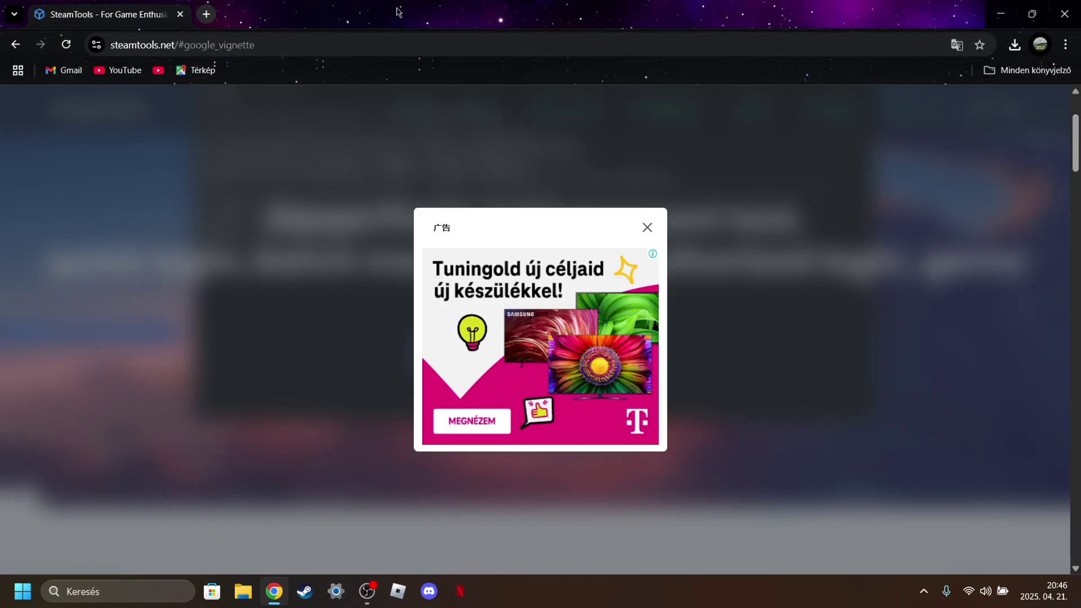
{"action": "left_click", "coordinate": [206, 14]}
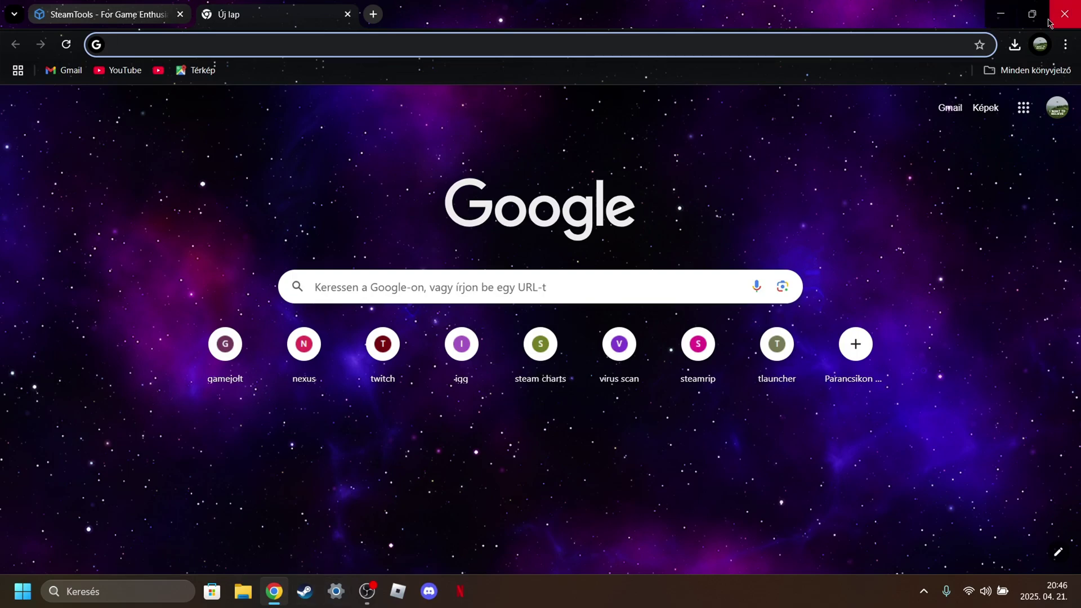
Step: Minimize Chrome and browse to the Downloads folder in a maximized File Explorer
{"action": "left_click", "coordinate": [1001, 14]}
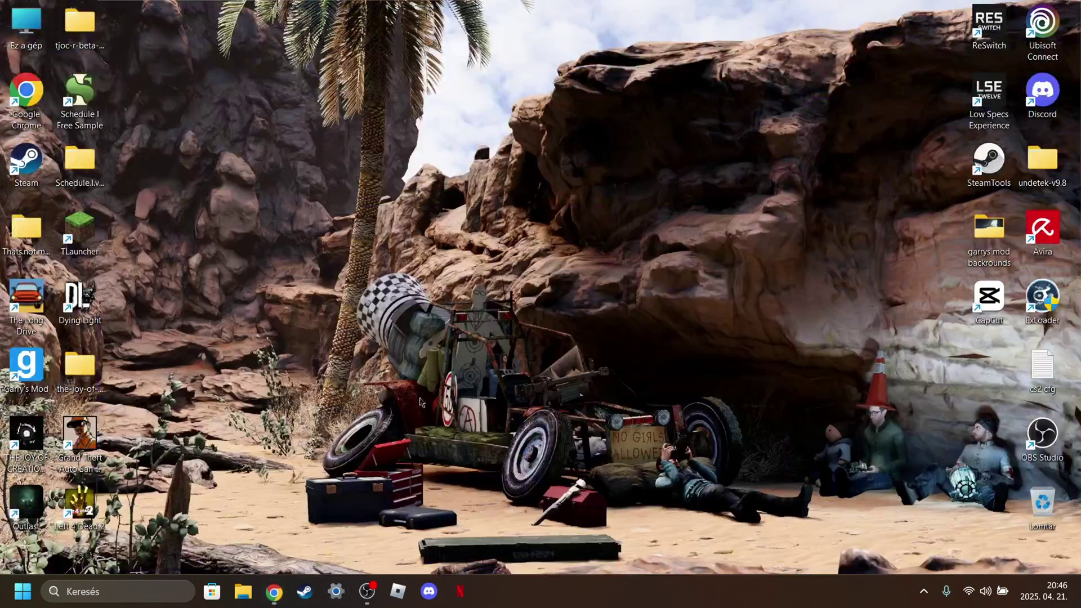
{"action": "key", "text": "super+e"}
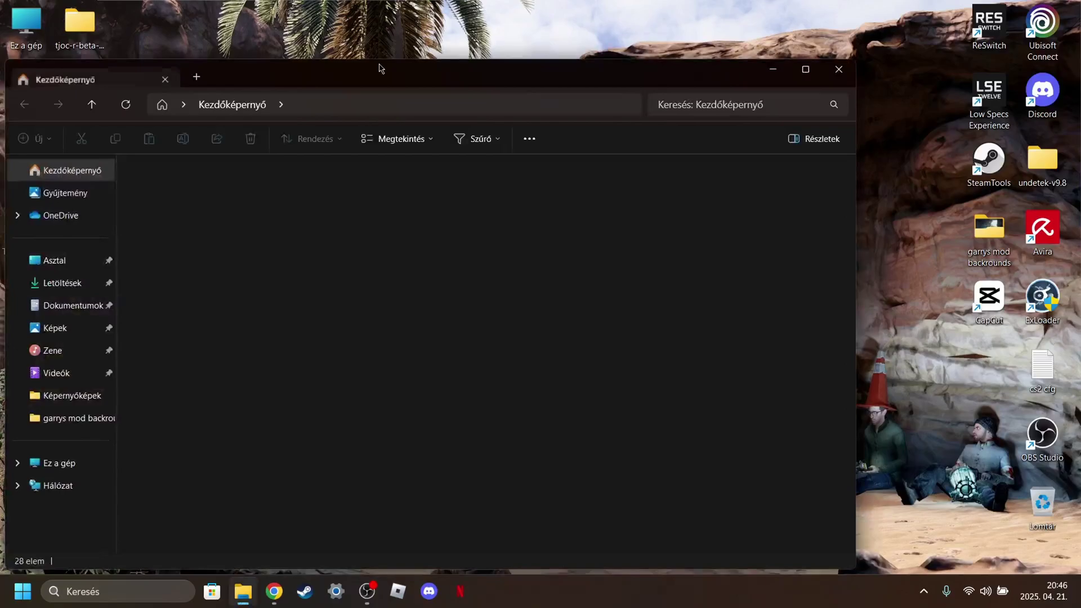
{"action": "left_click_drag", "start_coordinate": [507, 56], "coordinate": [507, 3]}
{"action": "left_click", "coordinate": [57, 219]}
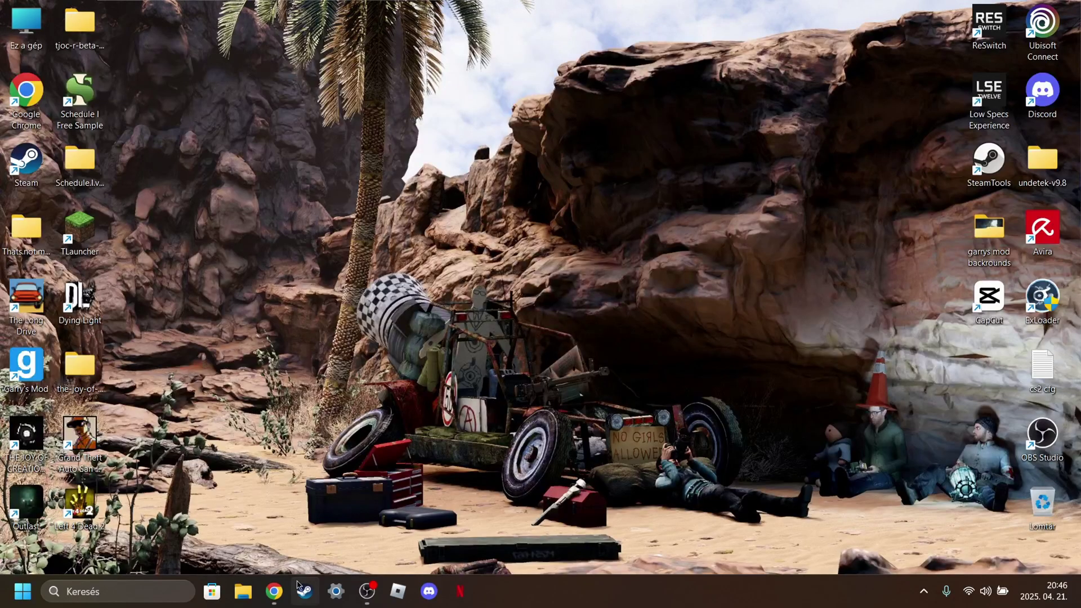
Step: Back in Chrome, close the old tab and open steamdb.info through a Google search for 'steamdb'
{"action": "left_click", "coordinate": [274, 591]}
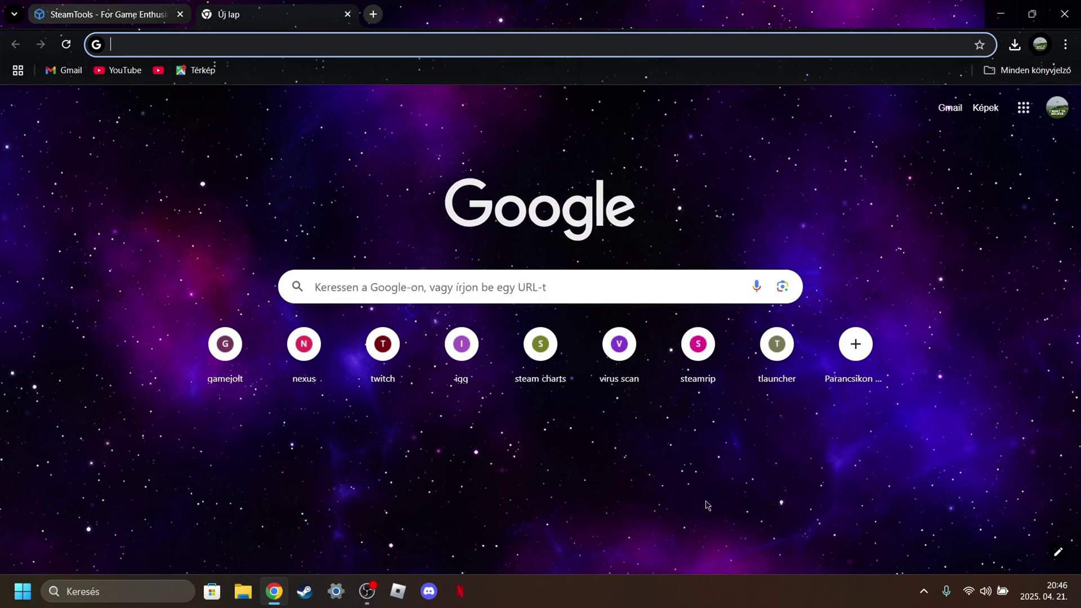
{"action": "left_click", "coordinate": [180, 14]}
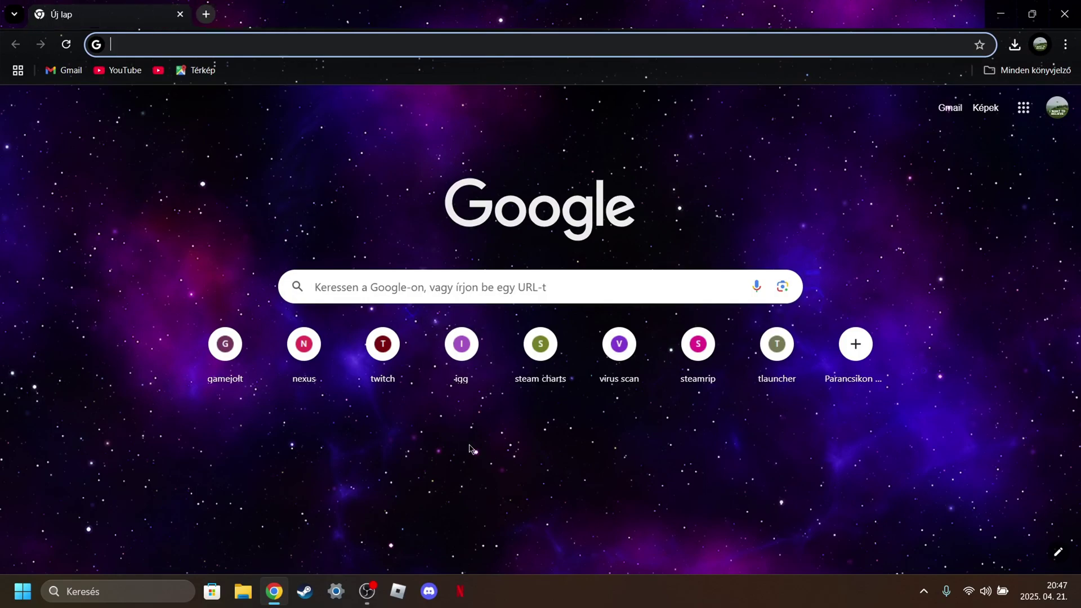
{"action": "type", "text": "steam"}
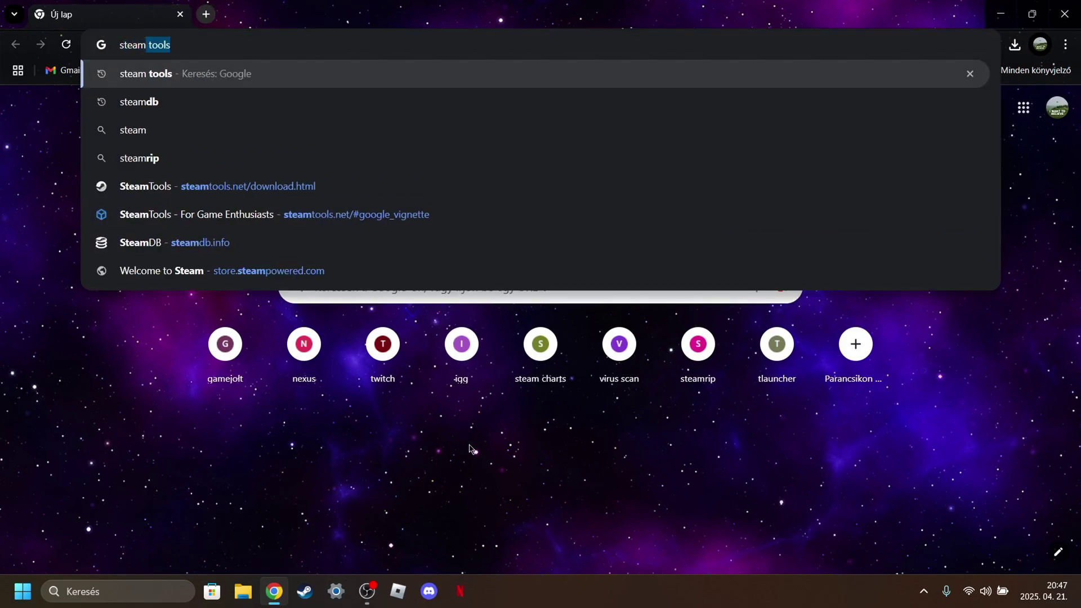
{"action": "type", "text": "d"}
{"action": "key", "text": "BackSpace"}
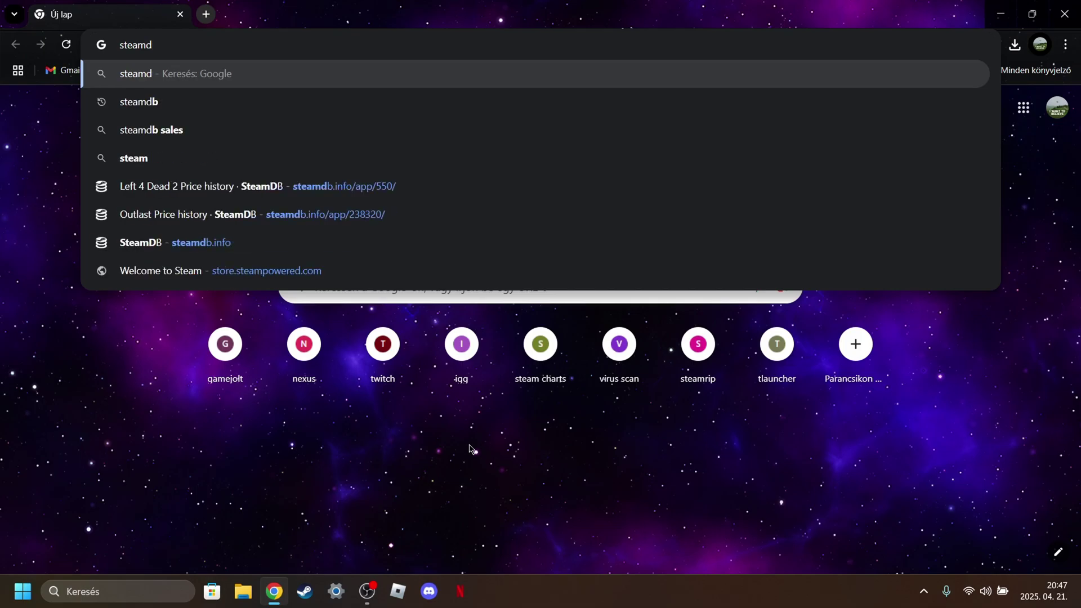
{"action": "type", "text": "b"}
{"action": "key", "text": "Return"}
{"action": "left_click", "coordinate": [164, 241]}
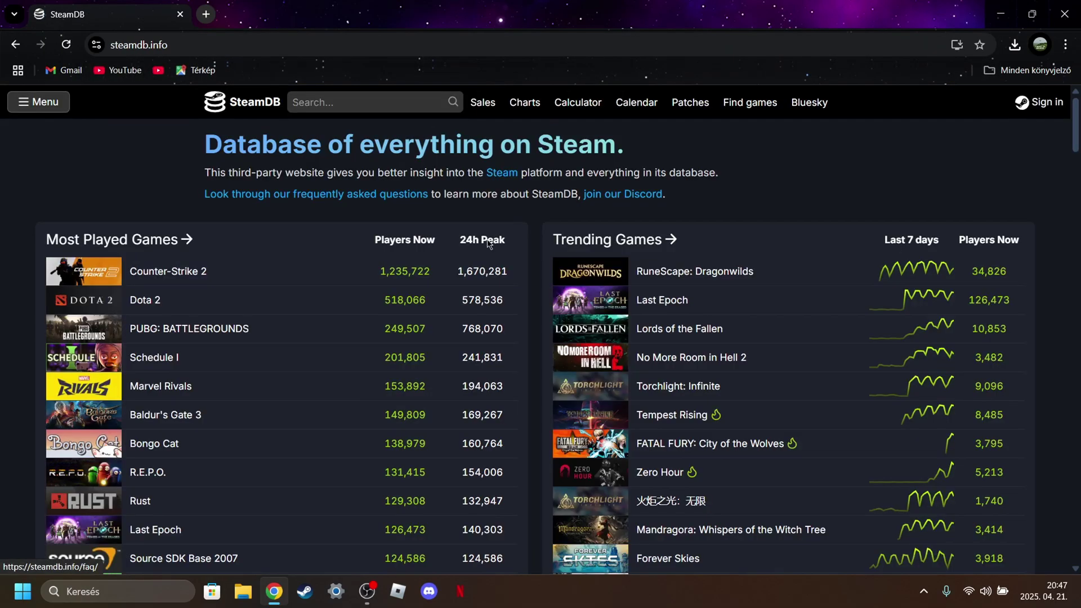
Step: Search SteamDB for 'the forest' and open The Forest's app page
{"action": "scroll", "coordinate": [464, 298], "scroll_direction": "down", "scroll_amount": 10}
{"action": "scroll", "coordinate": [464, 298], "scroll_direction": "up", "scroll_amount": 4}
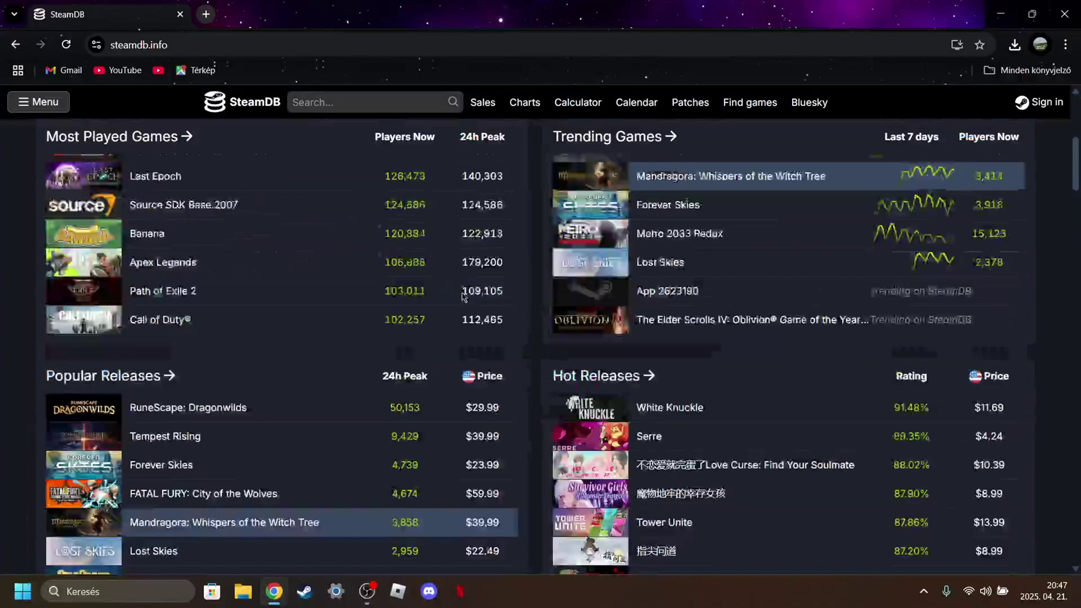
{"action": "scroll", "coordinate": [464, 297], "scroll_direction": "up", "scroll_amount": 5}
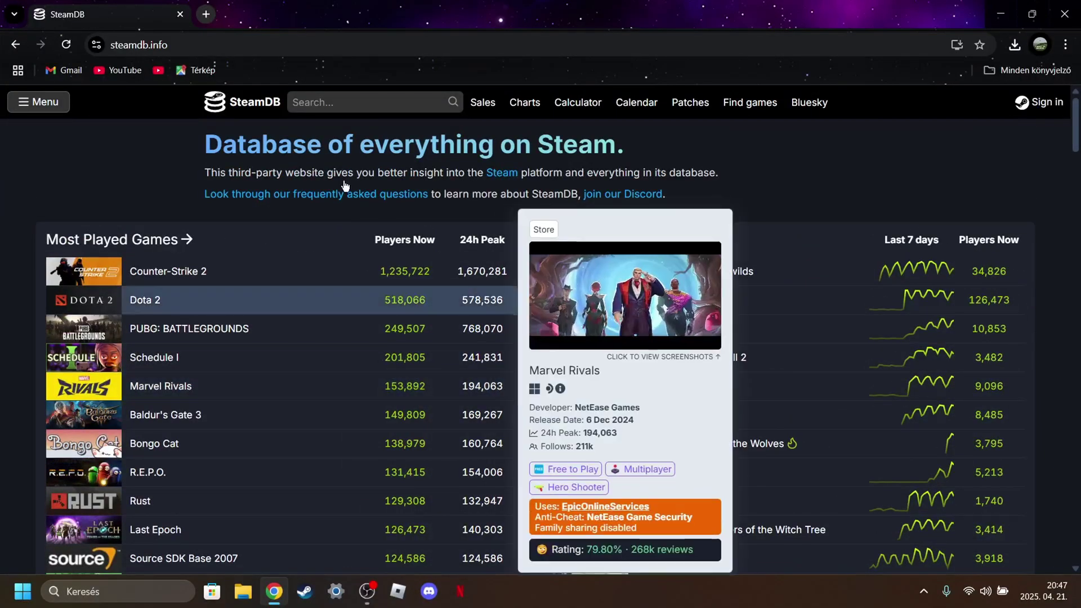
{"action": "left_click", "coordinate": [330, 103]}
{"action": "type", "text": "the for"}
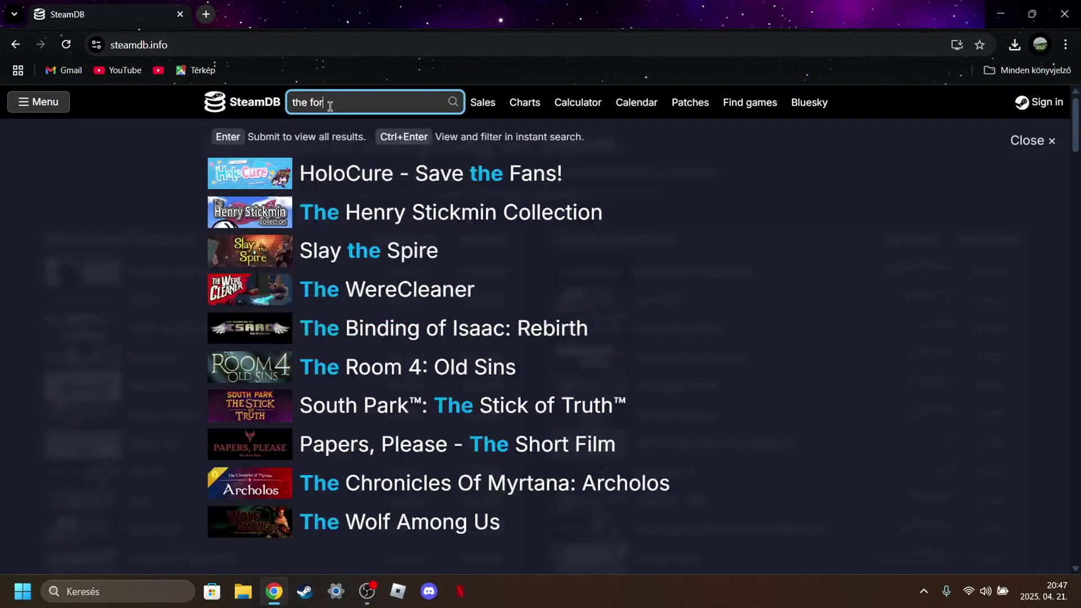
{"action": "type", "text": "est"}
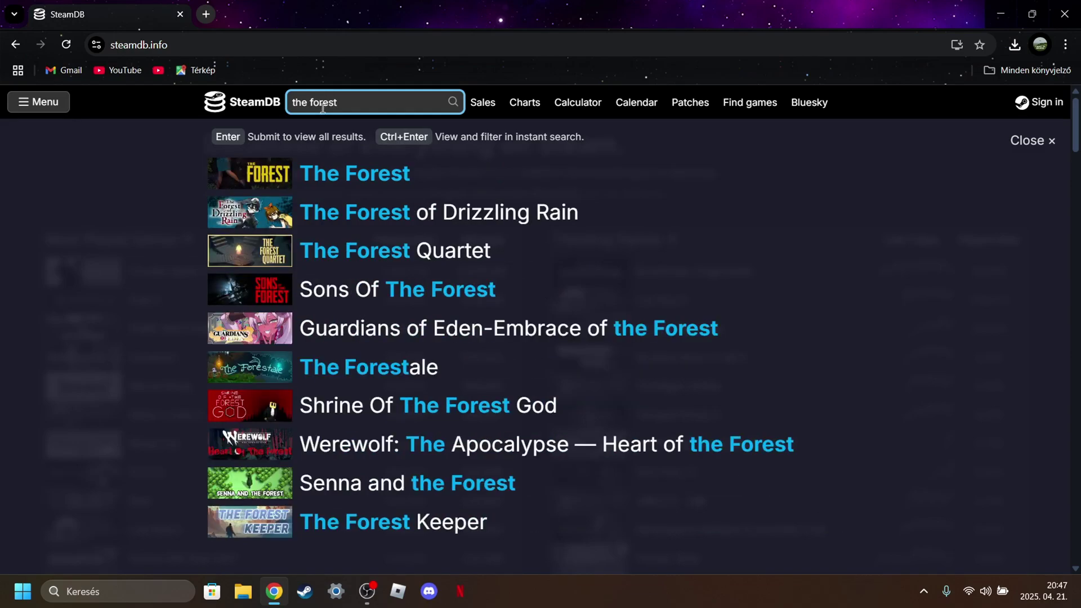
{"action": "key", "text": "Down"}
{"action": "key", "text": "Return"}
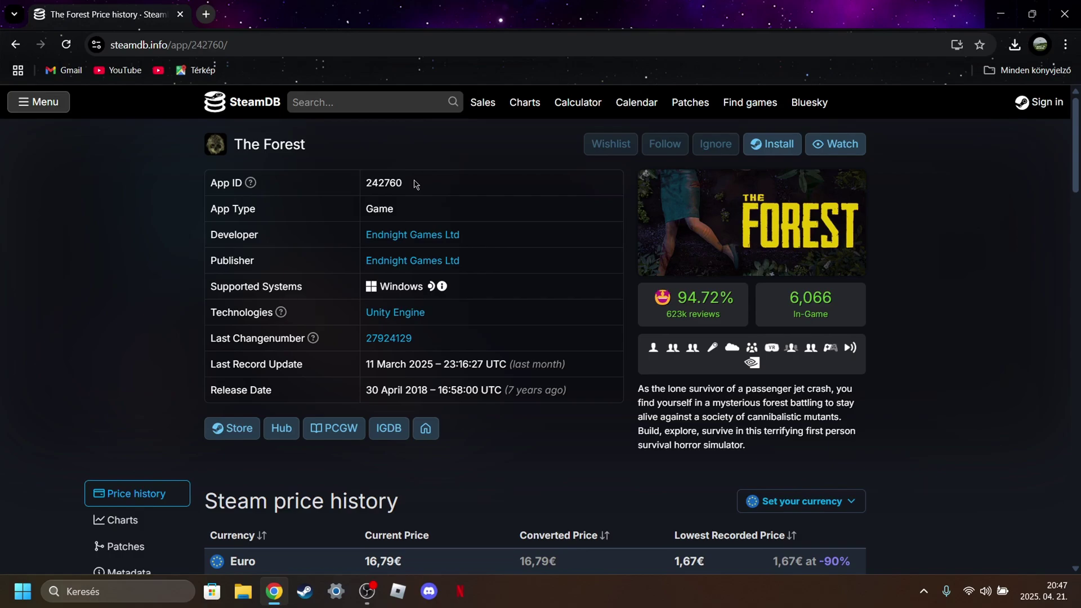
{"action": "scroll", "coordinate": [544, 218], "scroll_direction": "down", "scroll_amount": 7}
{"action": "scroll", "coordinate": [418, 403], "scroll_direction": "up", "scroll_amount": 7}
Step: Select and copy The Forest's App ID 242760
{"action": "left_click_drag", "start_coordinate": [213, 181], "coordinate": [240, 178]}
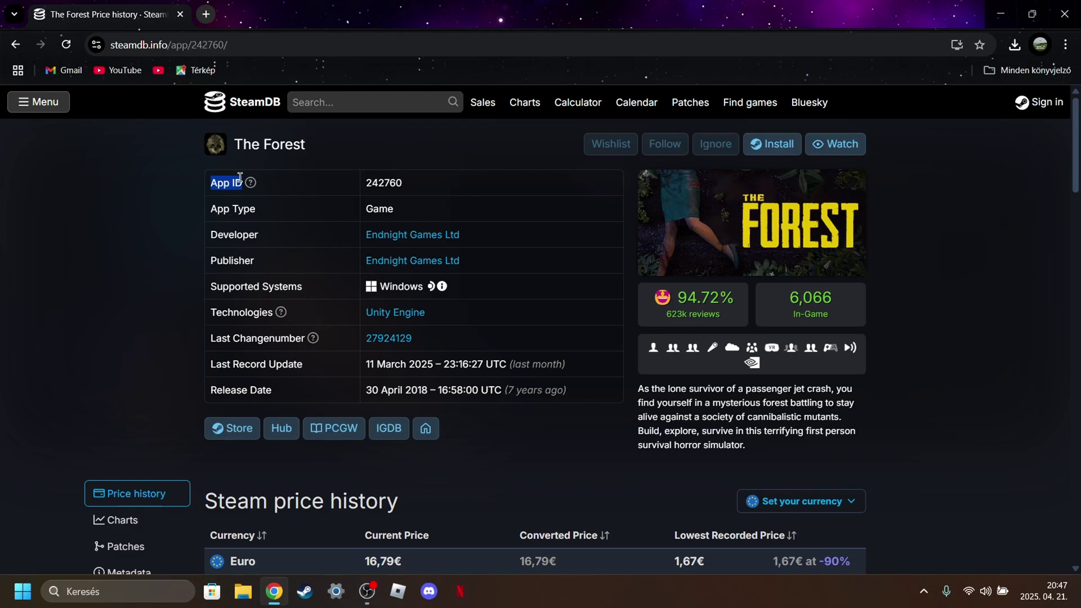
{"action": "left_click", "coordinate": [279, 180]}
{"action": "left_click_drag", "start_coordinate": [404, 186], "coordinate": [368, 183]}
{"action": "right_click", "coordinate": [383, 186]}
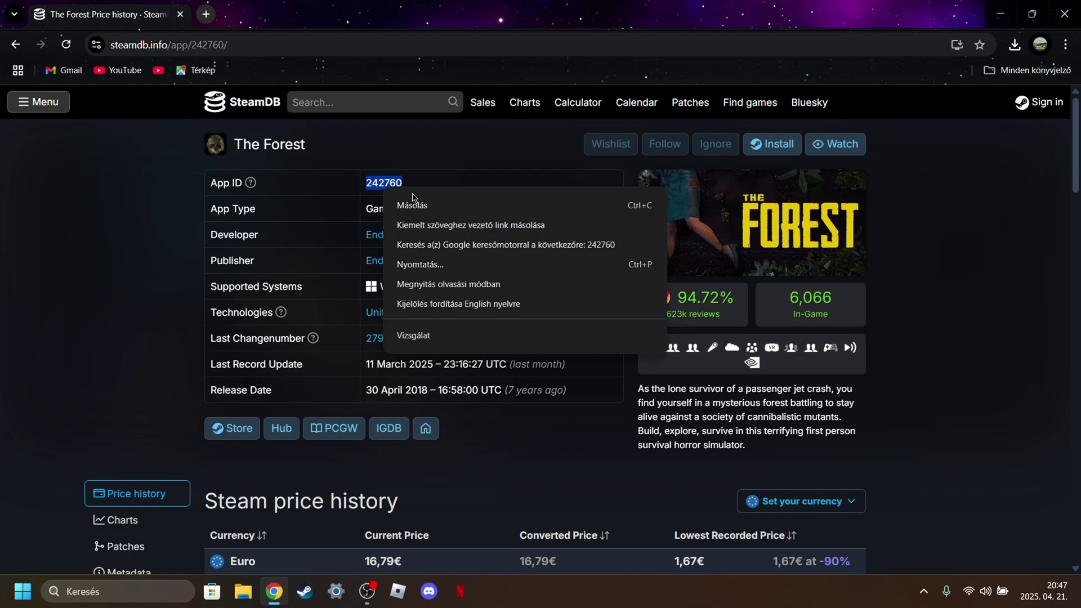
{"action": "left_click", "coordinate": [404, 205]}
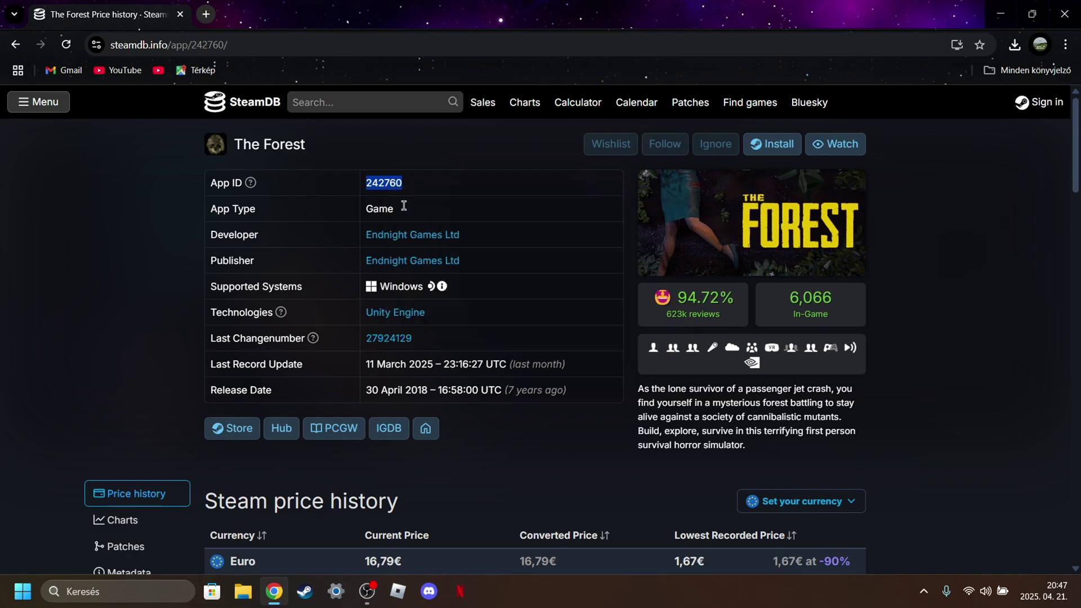
Step: Minimize Chrome and bring up Steam on its Library home page
{"action": "left_click", "coordinate": [207, 17]}
{"action": "double_click", "coordinate": [499, 12]}
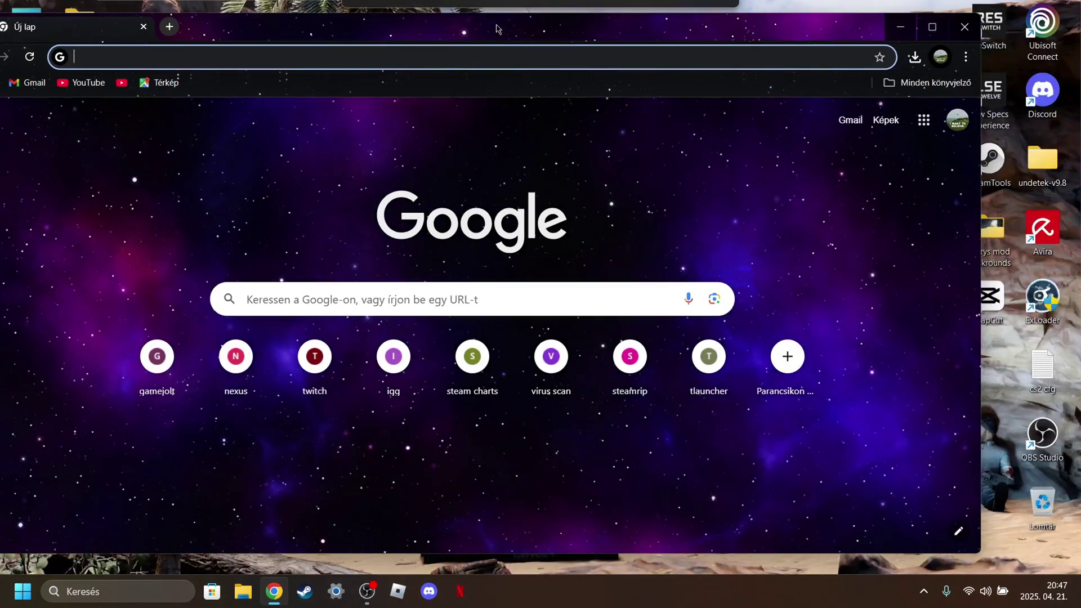
{"action": "left_click", "coordinate": [892, 29]}
{"action": "left_click", "coordinate": [305, 591]}
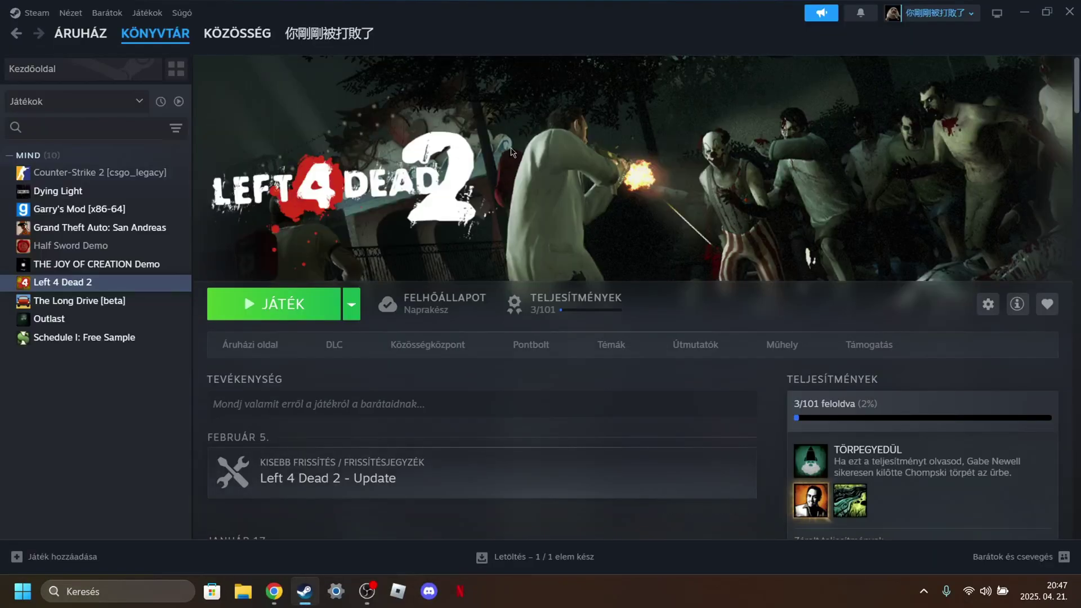
{"action": "left_click", "coordinate": [130, 45]}
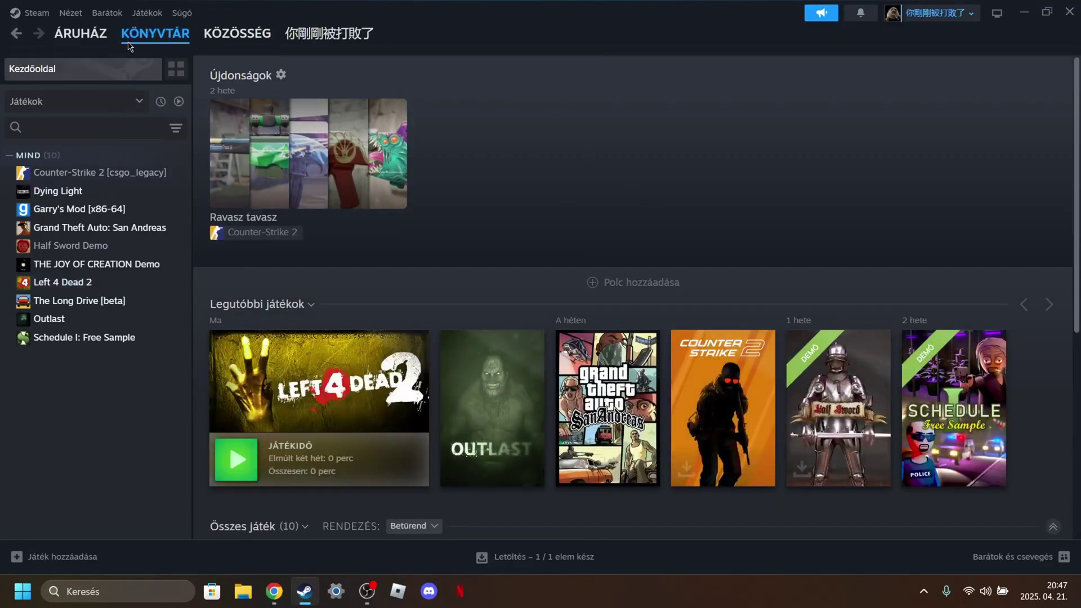
Step: Check the Steam Store search for 'the forest', then erase the search text
{"action": "left_click", "coordinate": [81, 34]}
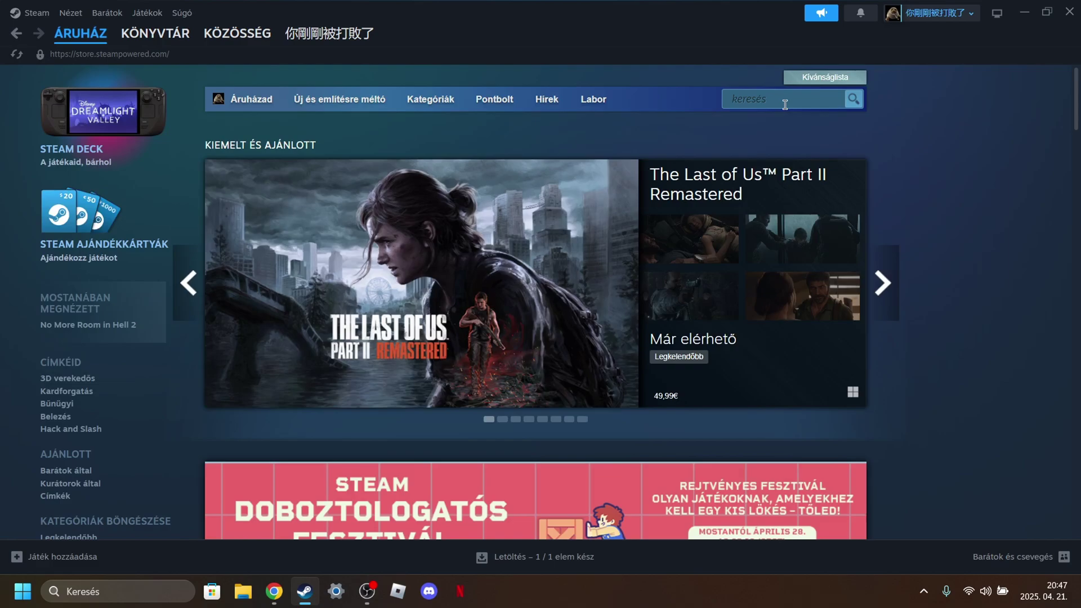
{"action": "left_click", "coordinate": [785, 104]}
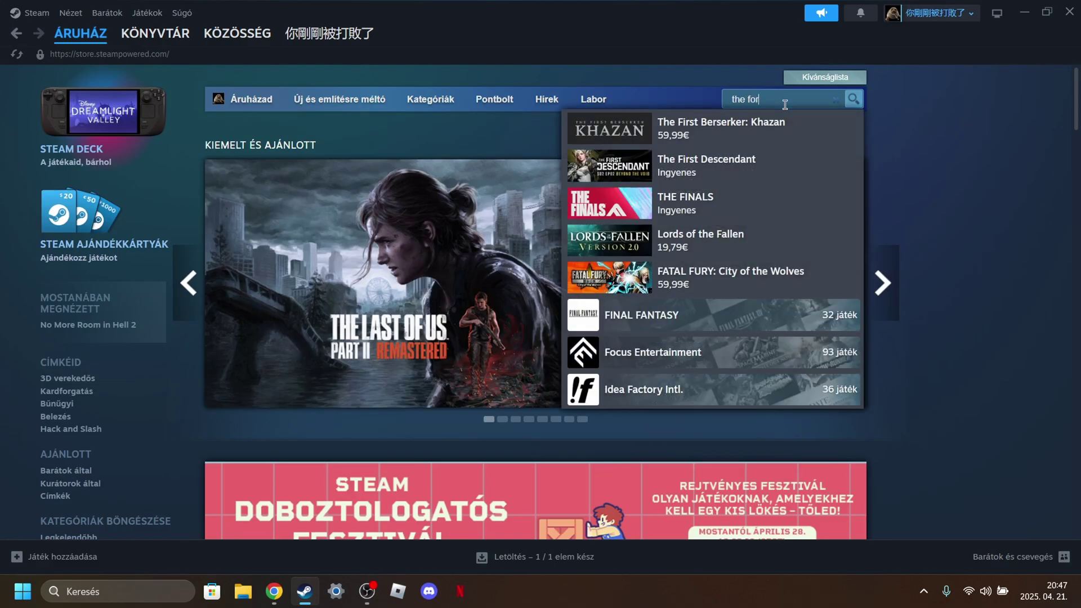
{"action": "double_click", "coordinate": [785, 104]}
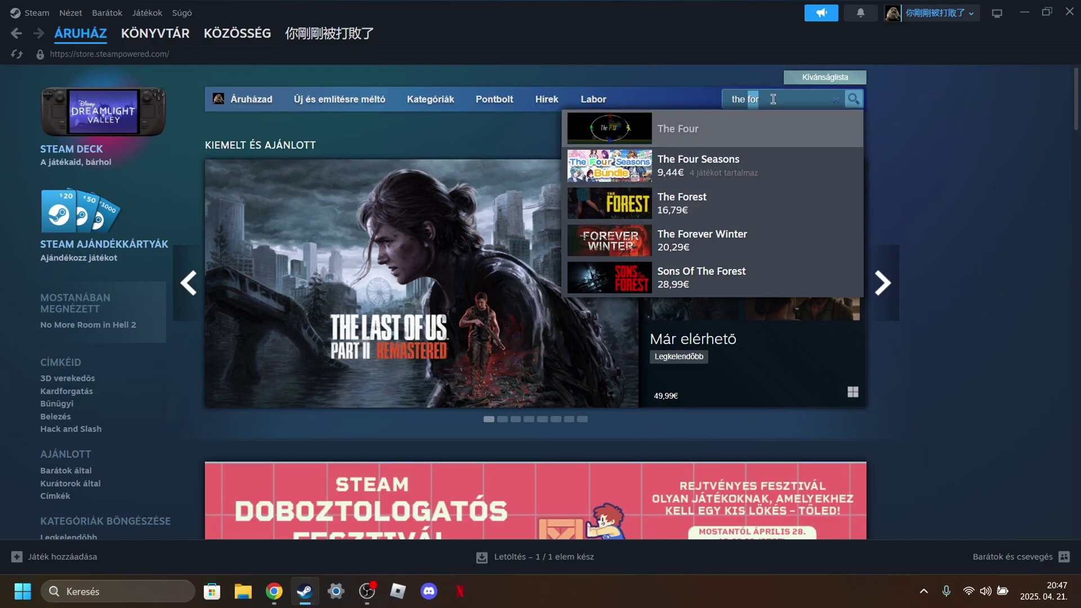
{"action": "key", "text": "BackSpace"}
{"action": "key", "text": "BackSpace"}
{"action": "key", "text": "BackSpace"}
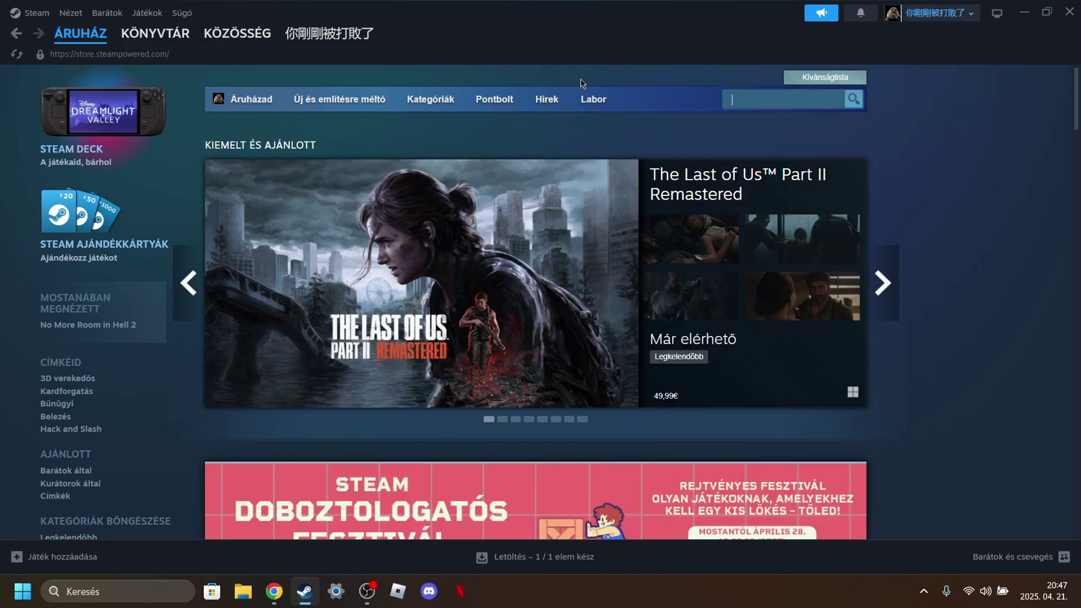
Step: Search the library for 'the fore' to confirm The Forest is absent, then clear it
{"action": "left_click", "coordinate": [155, 33]}
{"action": "left_click", "coordinate": [84, 123]}
{"action": "type", "text": "the fo"}
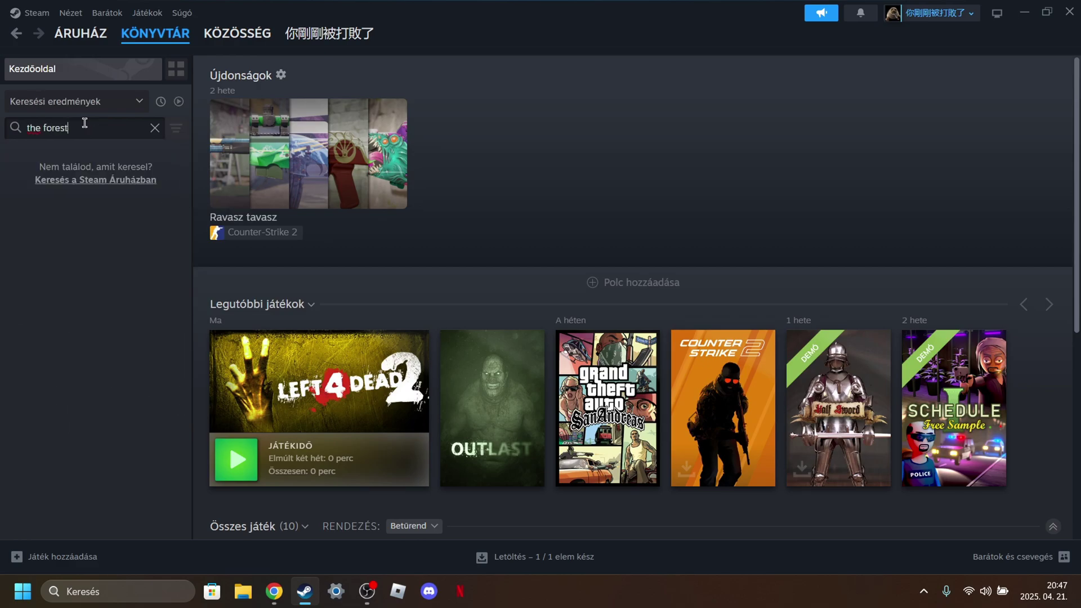
{"action": "type", "text": "re"}
{"action": "key", "text": "BackSpace"}
{"action": "key", "text": "BackSpace"}
{"action": "key", "text": "BackSpace"}
{"action": "key", "text": "BackSpace"}
{"action": "key", "text": "BackSpace"}
{"action": "key", "text": "BackSpace"}
{"action": "key", "text": "BackSpace"}
{"action": "key", "text": "BackSpace"}
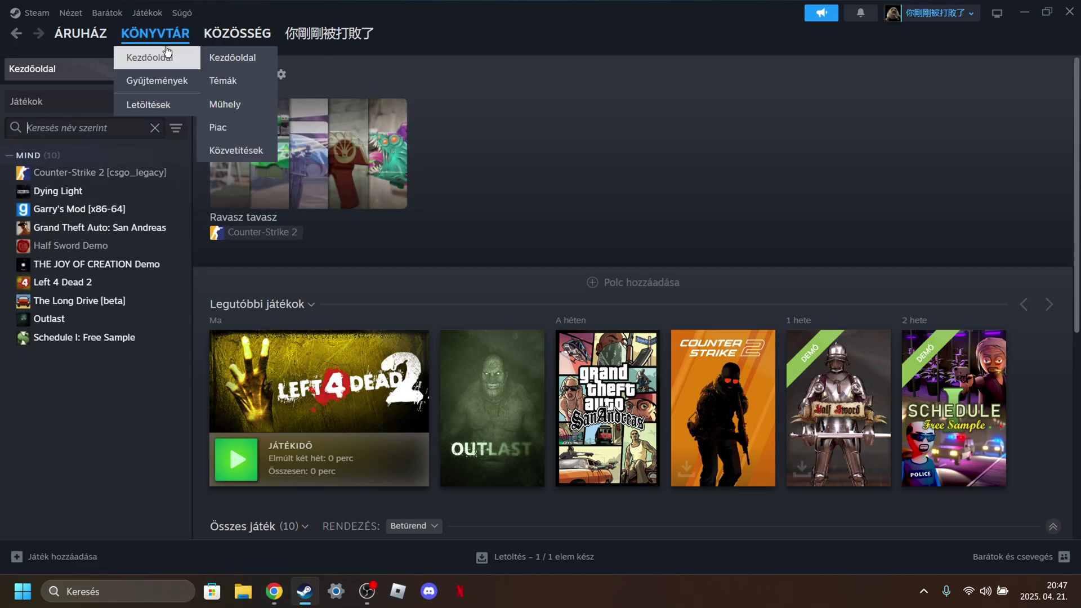
Step: Minimize Steam and bring Chrome back up maximized
{"action": "key", "text": "super+Down"}
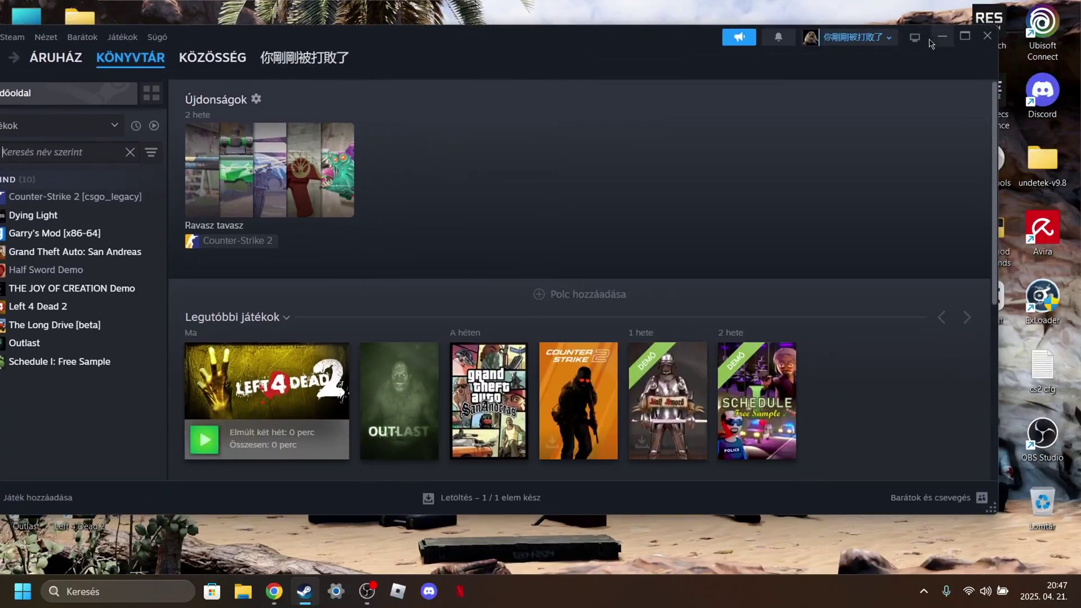
{"action": "key", "text": "super+Down"}
{"action": "left_click", "coordinate": [274, 592]}
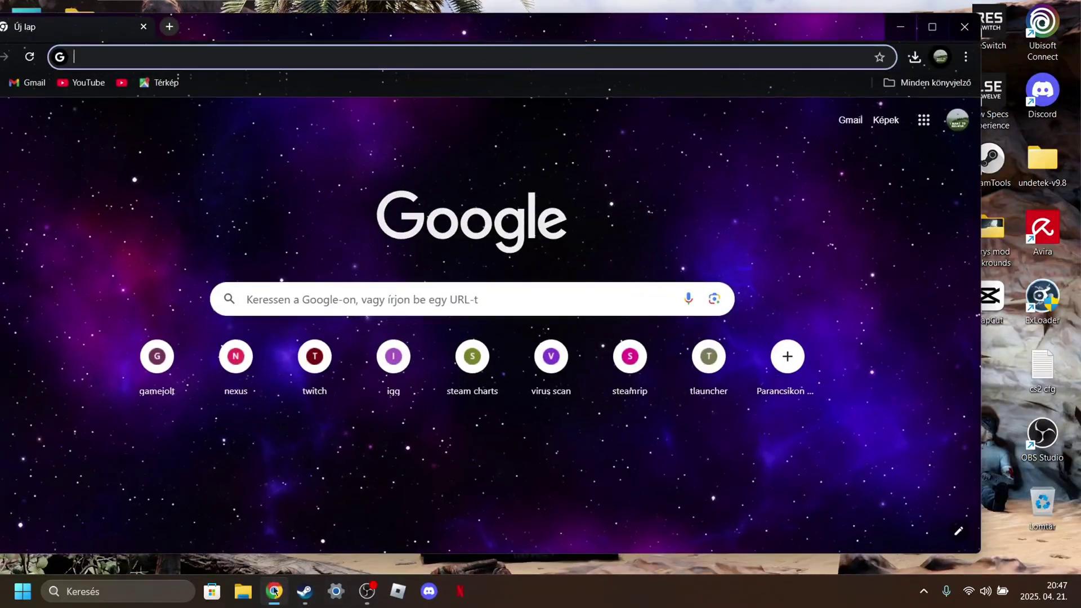
{"action": "double_click", "coordinate": [527, 17]}
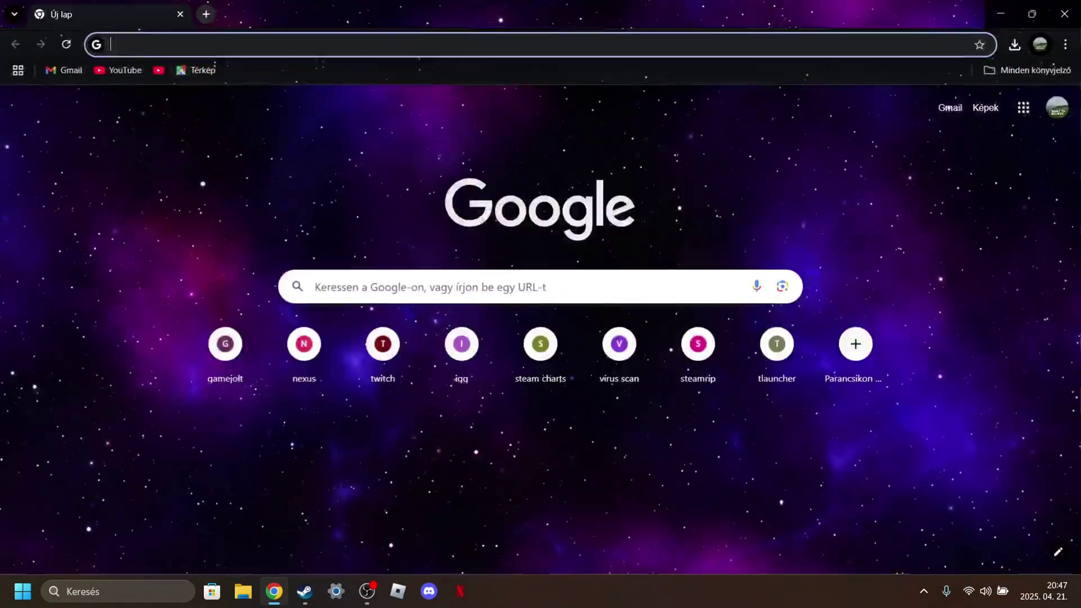
Step: Quit Discord from the system tray
{"action": "left_click", "coordinate": [923, 591]}
{"action": "right_click", "coordinate": [980, 519]}
{"action": "left_click", "coordinate": [895, 498]}
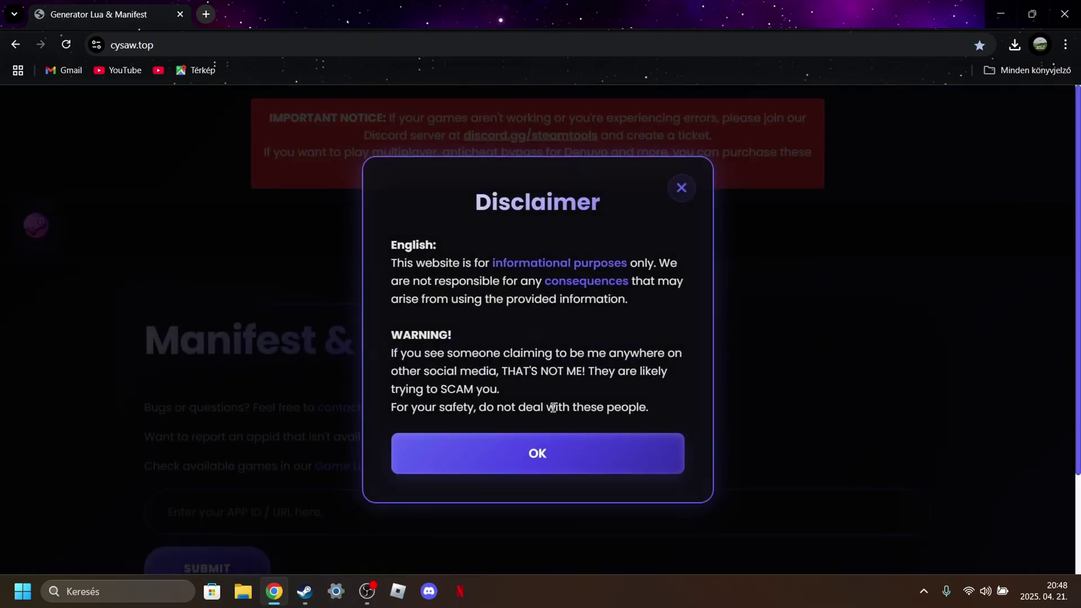
Step: Dismiss the Disclaimer and read the red notice on the generator page
{"action": "left_click", "coordinate": [503, 453]}
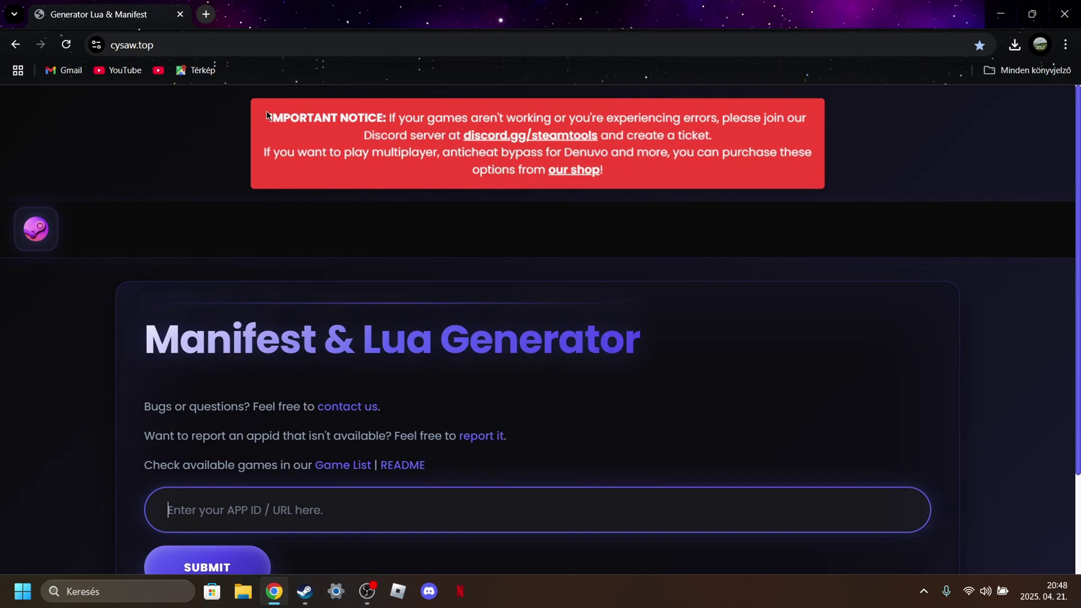
{"action": "left_click_drag", "start_coordinate": [272, 121], "coordinate": [655, 194]}
{"action": "left_click", "coordinate": [630, 187]}
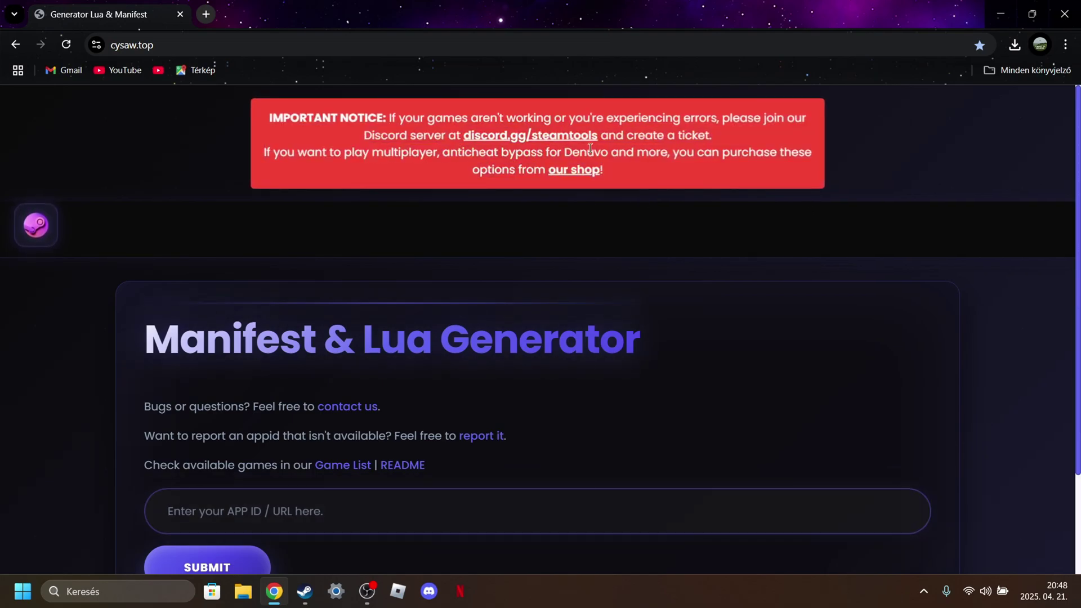
{"action": "scroll", "coordinate": [721, 282], "scroll_direction": "down", "scroll_amount": 1}
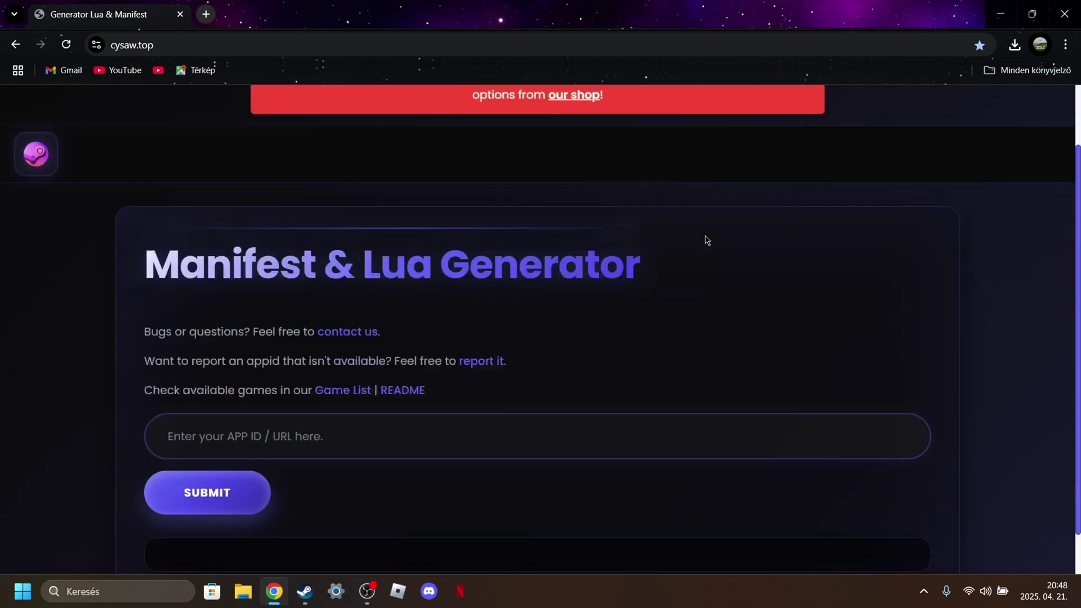
{"action": "scroll", "coordinate": [708, 240], "scroll_direction": "up", "scroll_amount": 1}
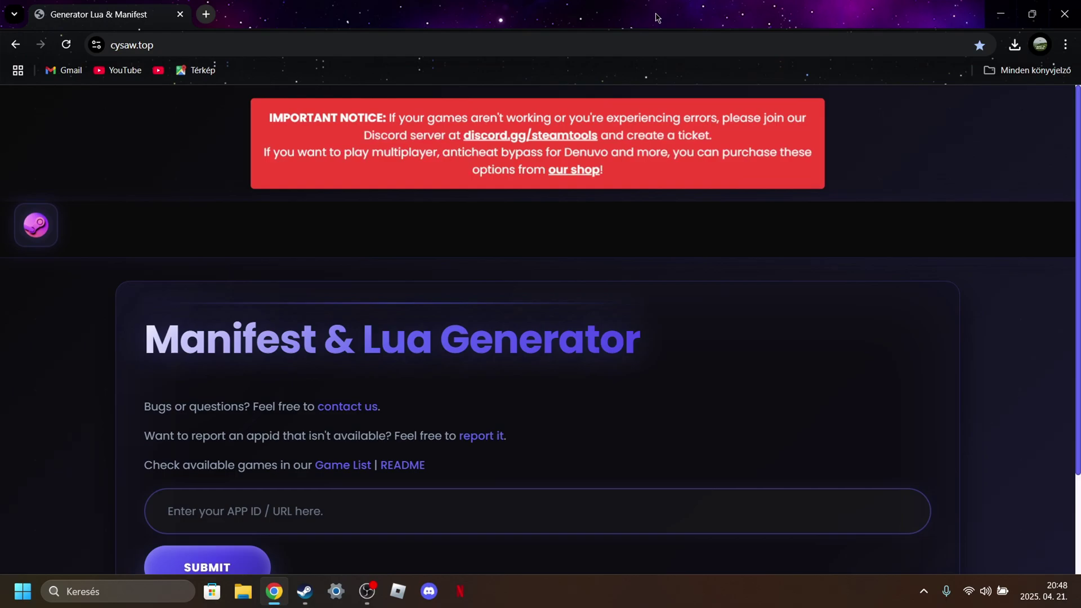
{"action": "left_click_drag", "start_coordinate": [636, 11], "coordinate": [607, 50]}
{"action": "double_click", "coordinate": [608, 51]}
Step: Browse the Game List, then go back and dismiss the Disclaimer again
{"action": "scroll", "coordinate": [678, 321], "scroll_direction": "down", "scroll_amount": 2}
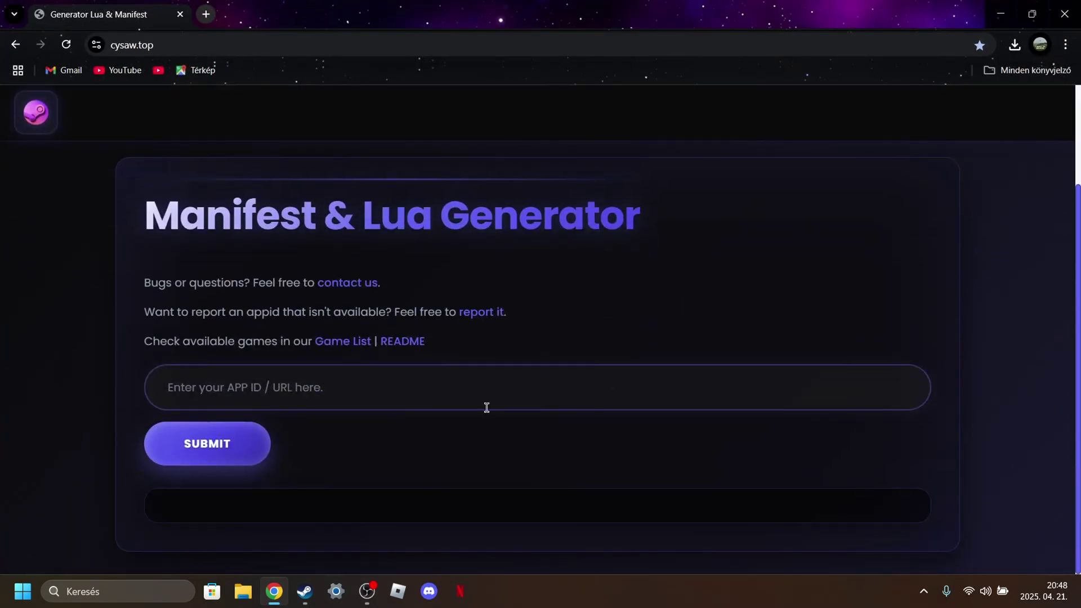
{"action": "left_click", "coordinate": [333, 345]}
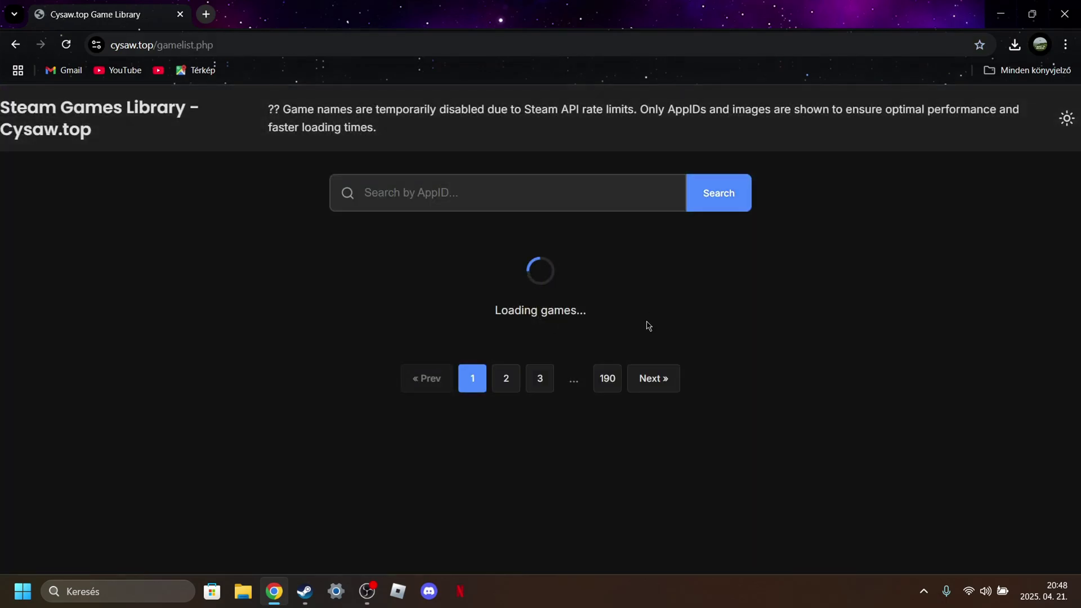
{"action": "scroll", "coordinate": [618, 332], "scroll_direction": "down", "scroll_amount": 10}
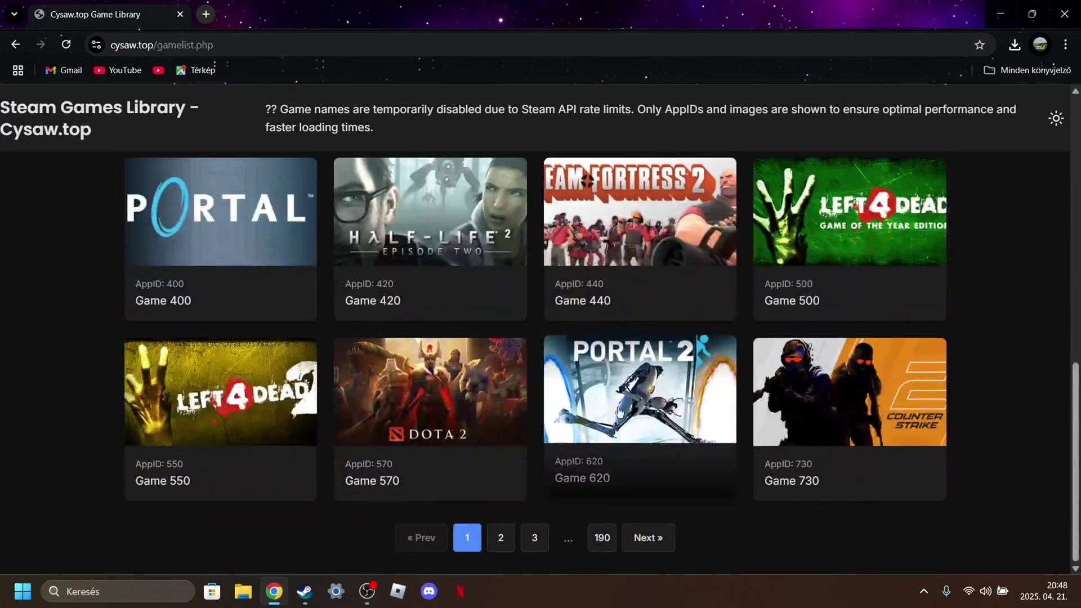
{"action": "scroll", "coordinate": [630, 428], "scroll_direction": "up", "scroll_amount": 10}
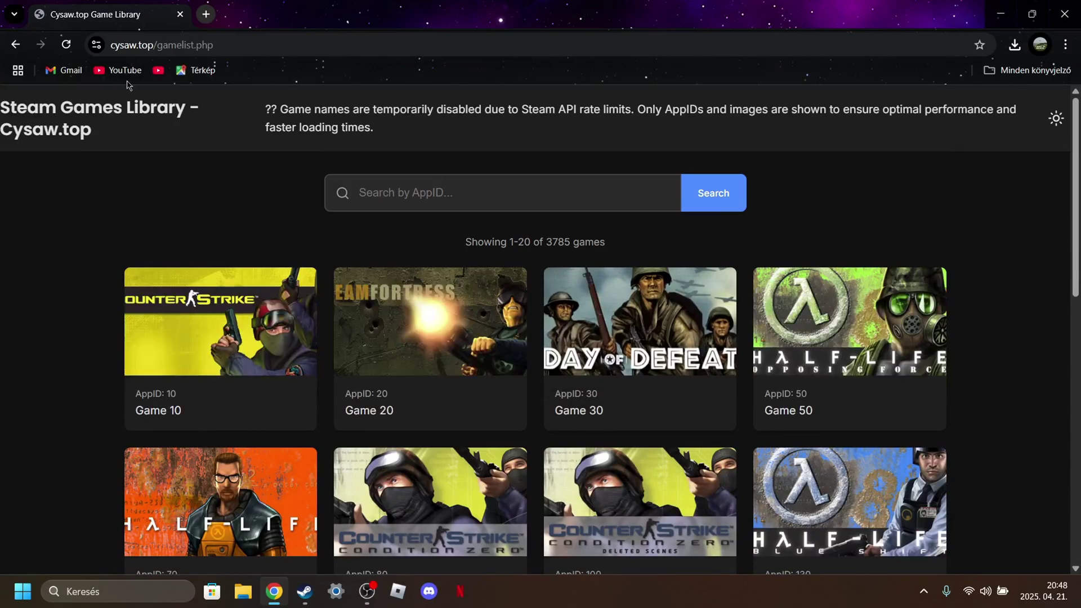
{"action": "left_click", "coordinate": [14, 45]}
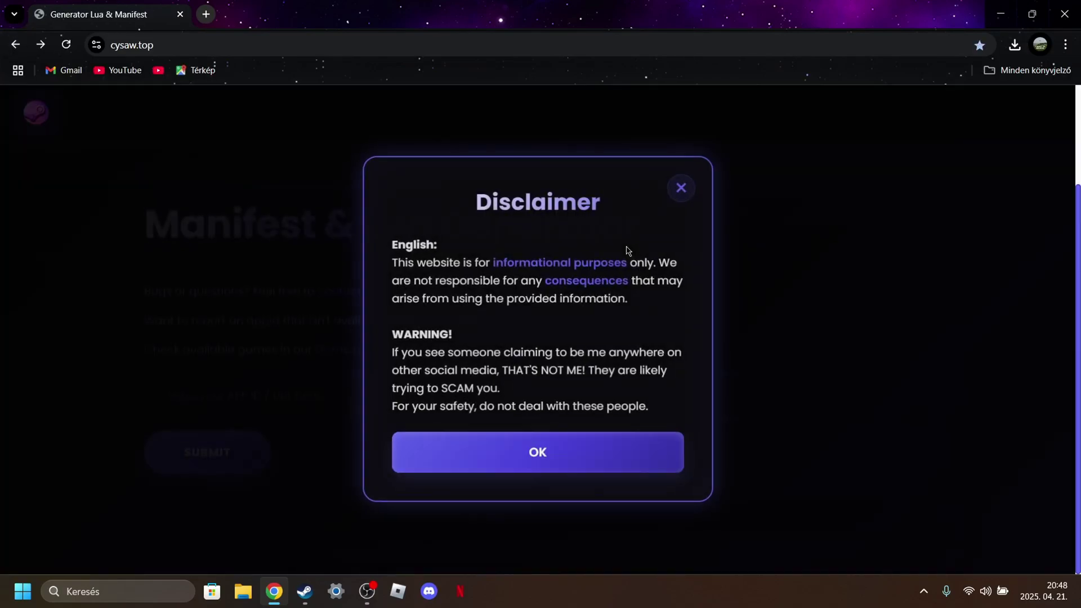
{"action": "left_click", "coordinate": [558, 467]}
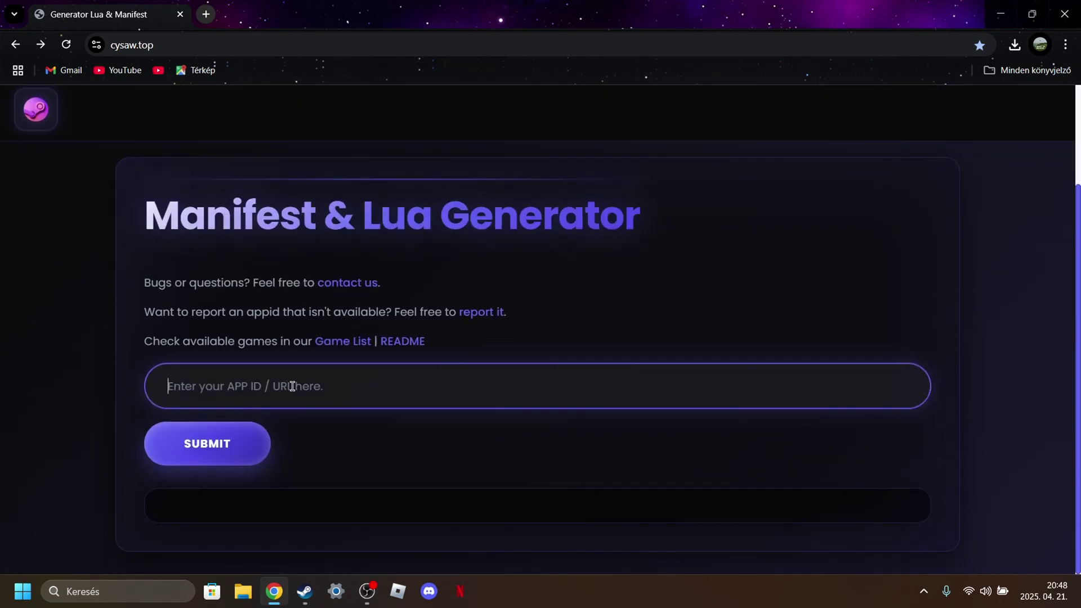
Step: Paste App ID 242760 into the generator's APP ID field
{"action": "right_click", "coordinate": [292, 386]}
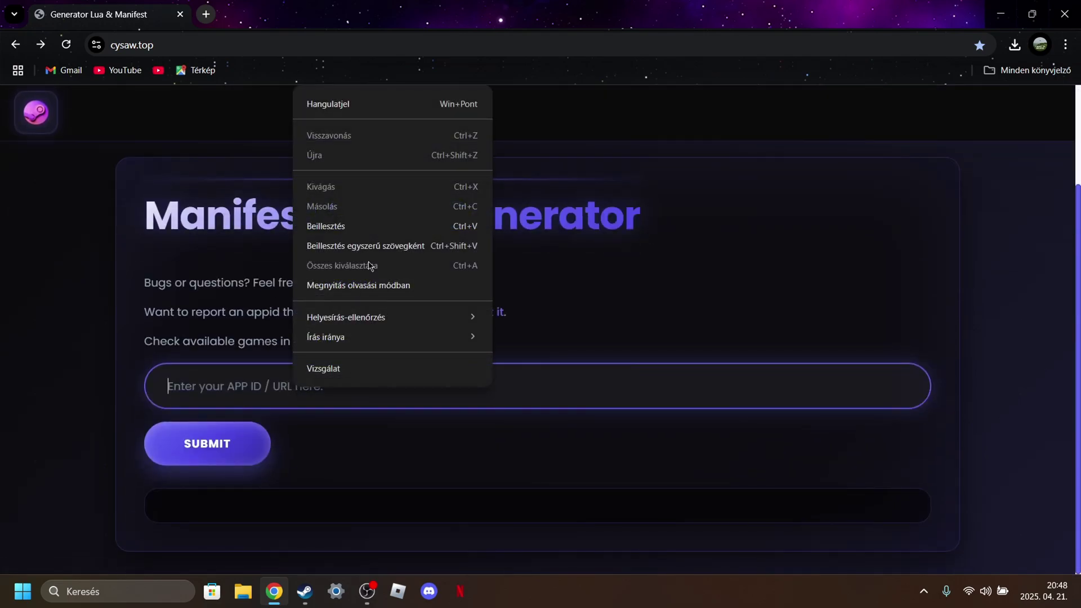
{"action": "left_click", "coordinate": [352, 225]}
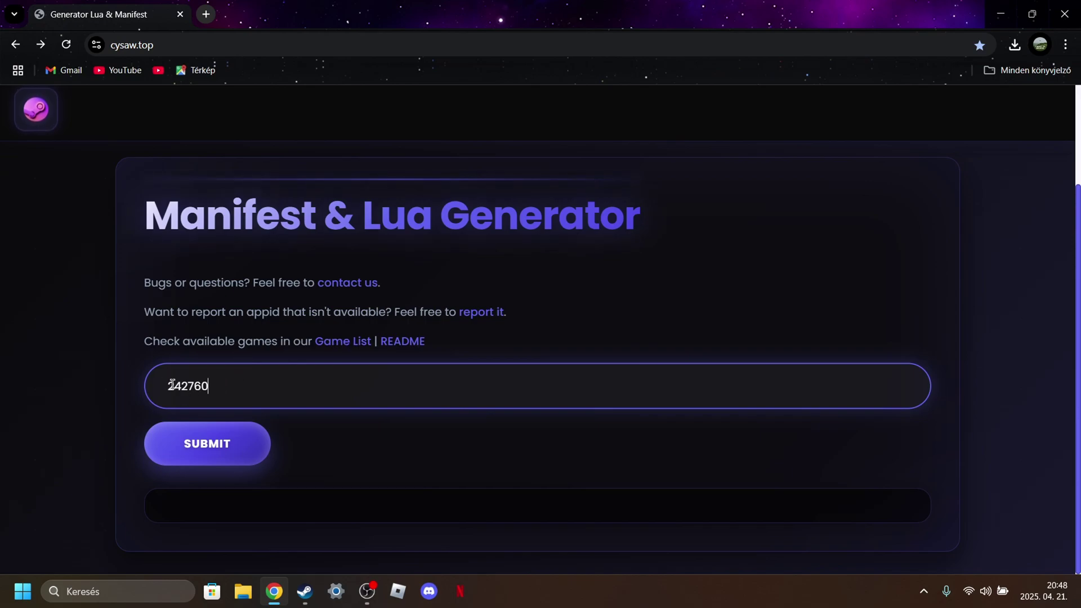
{"action": "left_click_drag", "start_coordinate": [172, 385], "coordinate": [234, 387]}
{"action": "left_click_drag", "start_coordinate": [388, 449], "coordinate": [282, 382]}
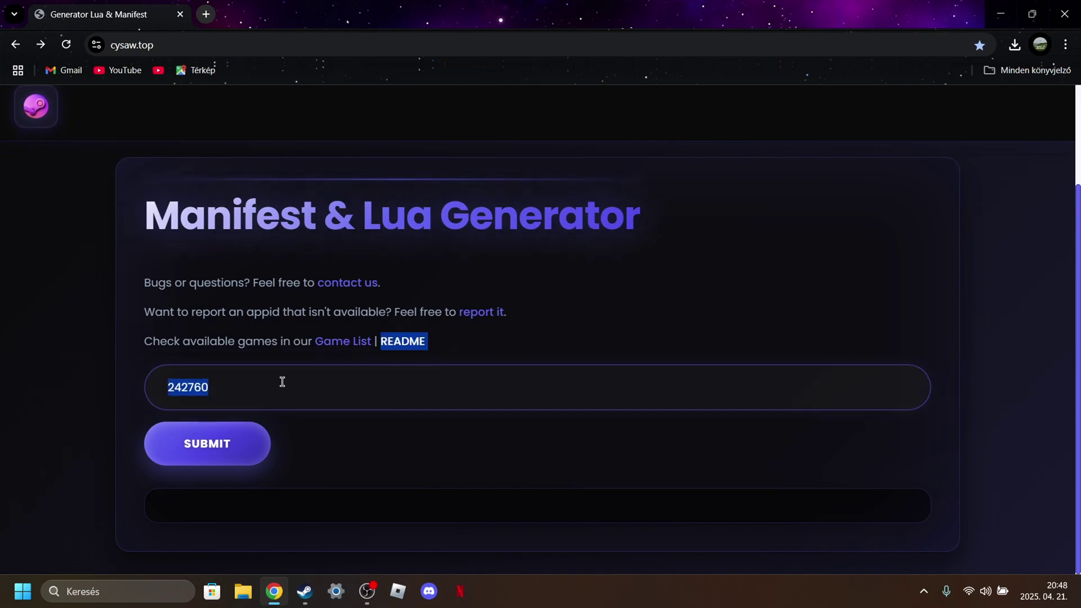
{"action": "left_click", "coordinate": [400, 477]}
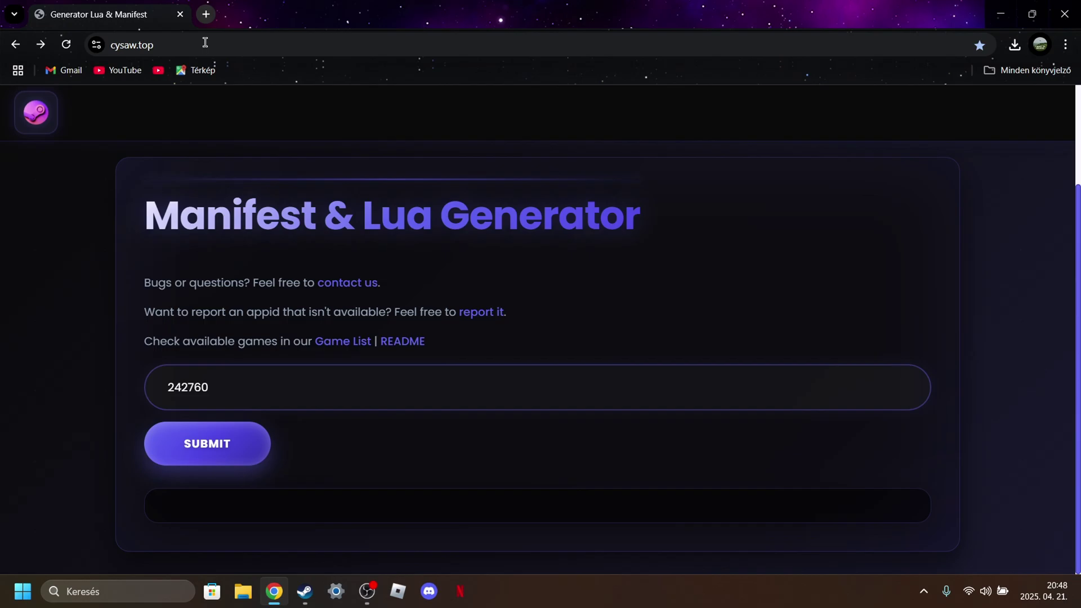
Step: Start a steamdb search in a new tab, then close it to return to the generator
{"action": "key", "text": "ctrl+t"}
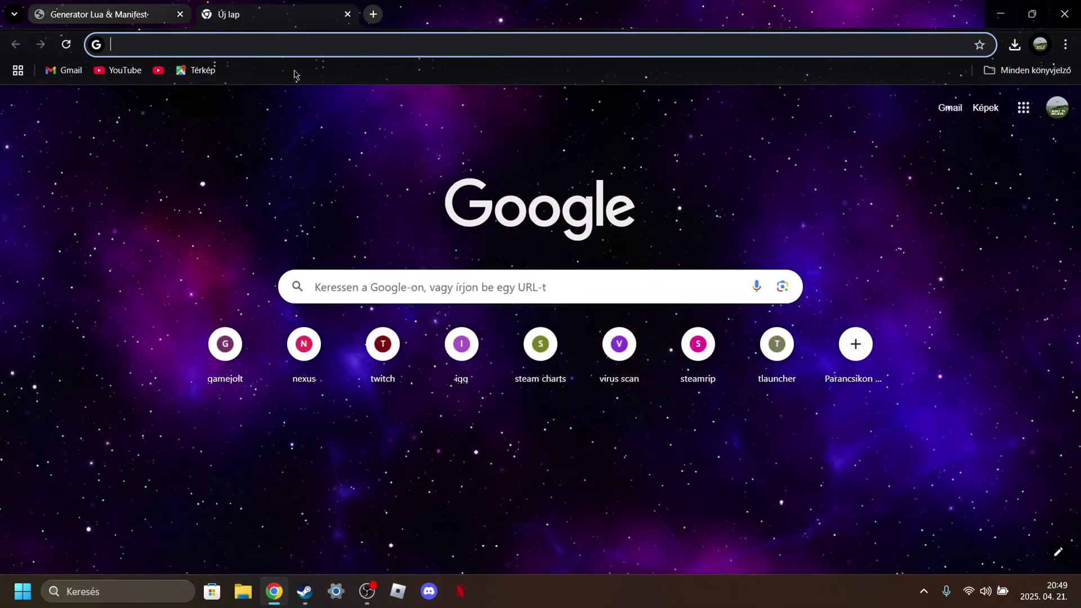
{"action": "type", "text": "stea"}
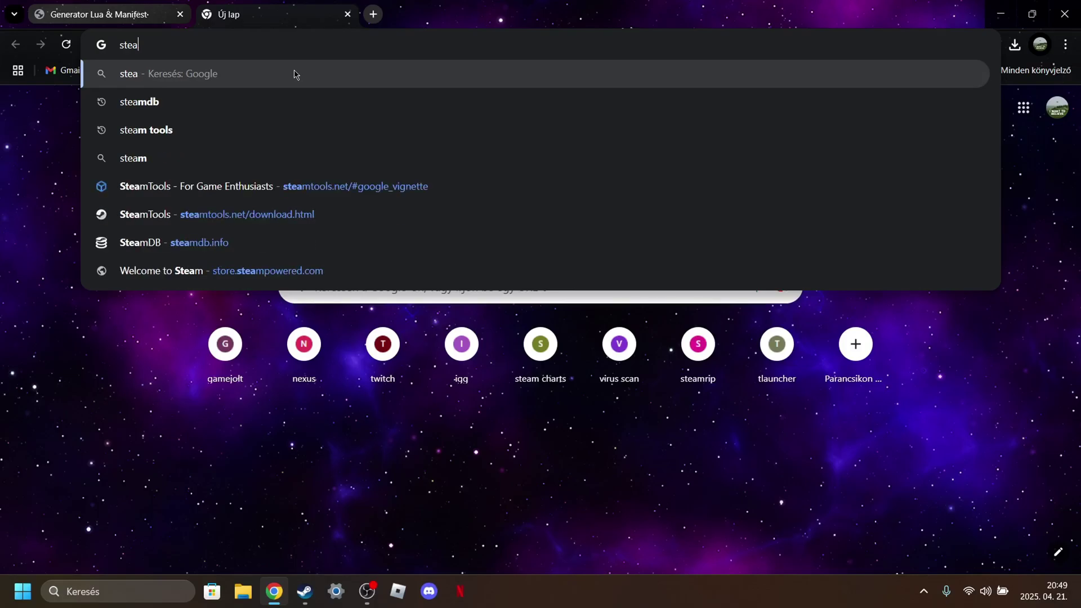
{"action": "left_click", "coordinate": [278, 101]}
{"action": "key", "text": "ctrl+w"}
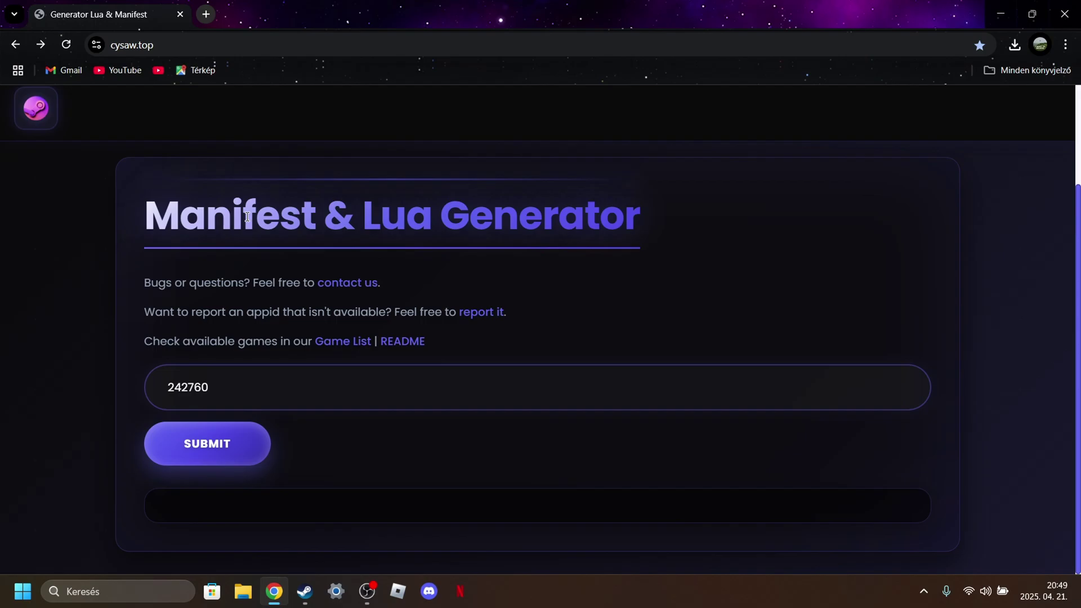
Step: Submit App ID 242760 and pass the ouo.io I'M A HUMAN check
{"action": "left_click", "coordinate": [193, 444]}
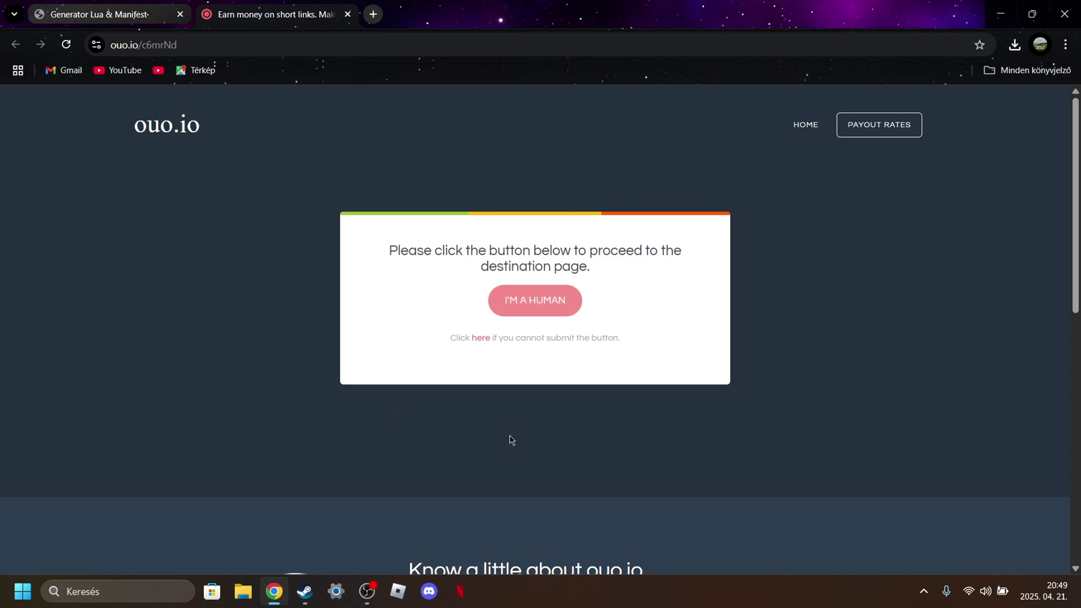
{"action": "left_click", "coordinate": [517, 303]}
{"action": "scroll", "coordinate": [683, 327], "scroll_direction": "down", "scroll_amount": 5}
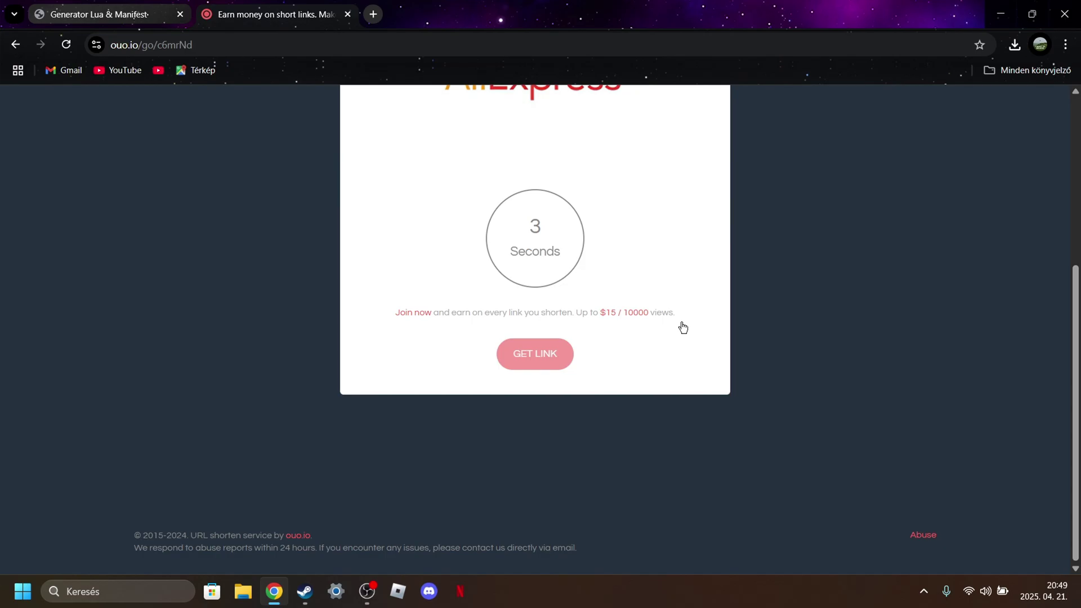
{"action": "scroll", "coordinate": [636, 374], "scroll_direction": "up", "scroll_amount": 5}
{"action": "scroll", "coordinate": [659, 357], "scroll_direction": "down", "scroll_amount": 5}
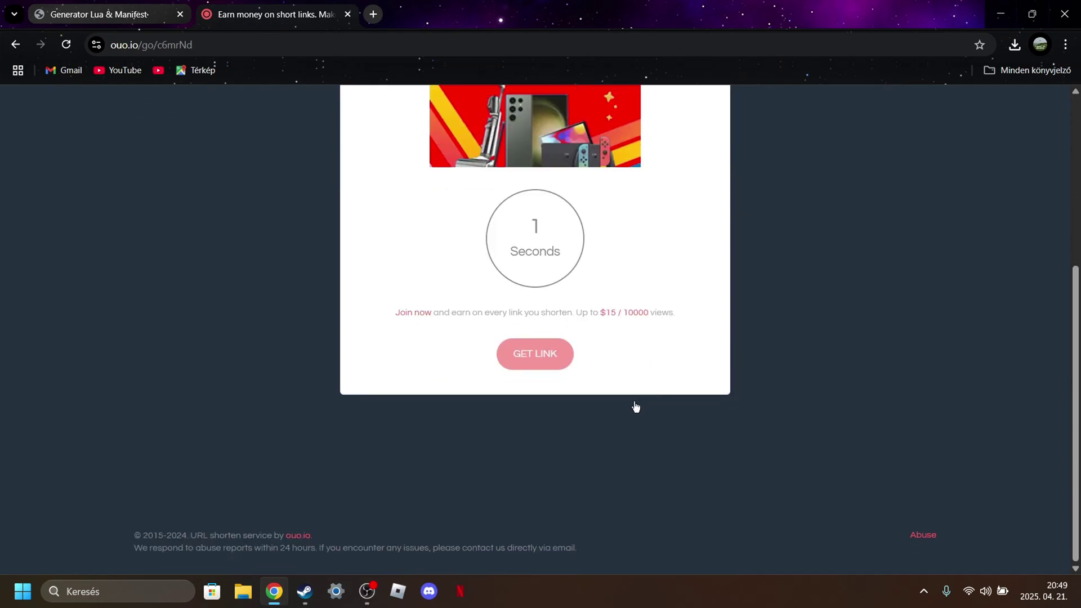
{"action": "scroll", "coordinate": [635, 405], "scroll_direction": "up", "scroll_amount": 5}
{"action": "scroll", "coordinate": [693, 350], "scroll_direction": "down", "scroll_amount": 5}
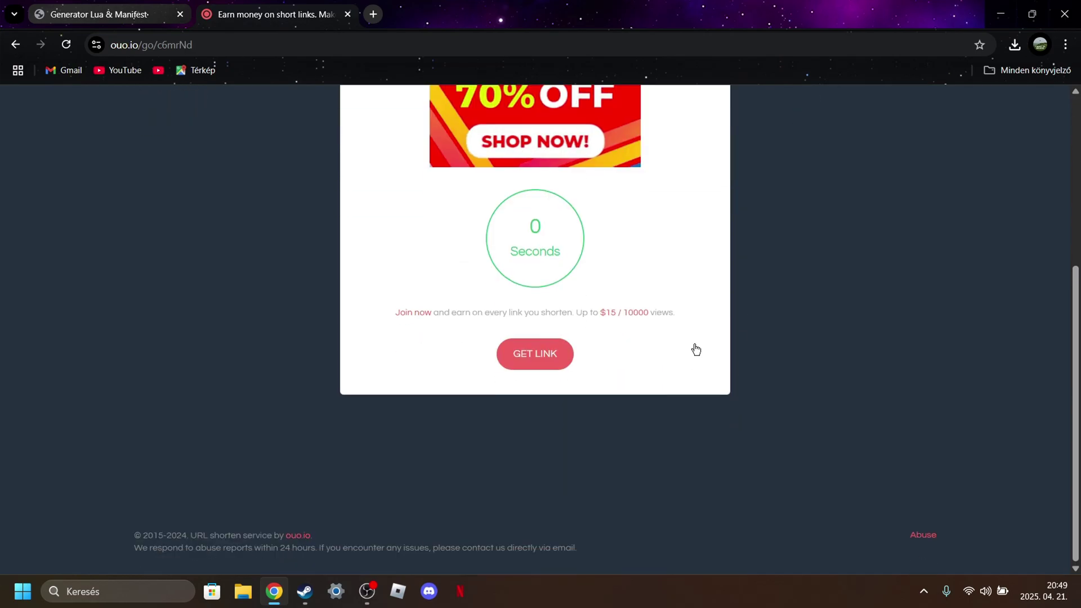
{"action": "scroll", "coordinate": [396, 376], "scroll_direction": "up", "scroll_amount": 5}
{"action": "scroll", "coordinate": [557, 355], "scroll_direction": "down", "scroll_amount": 5}
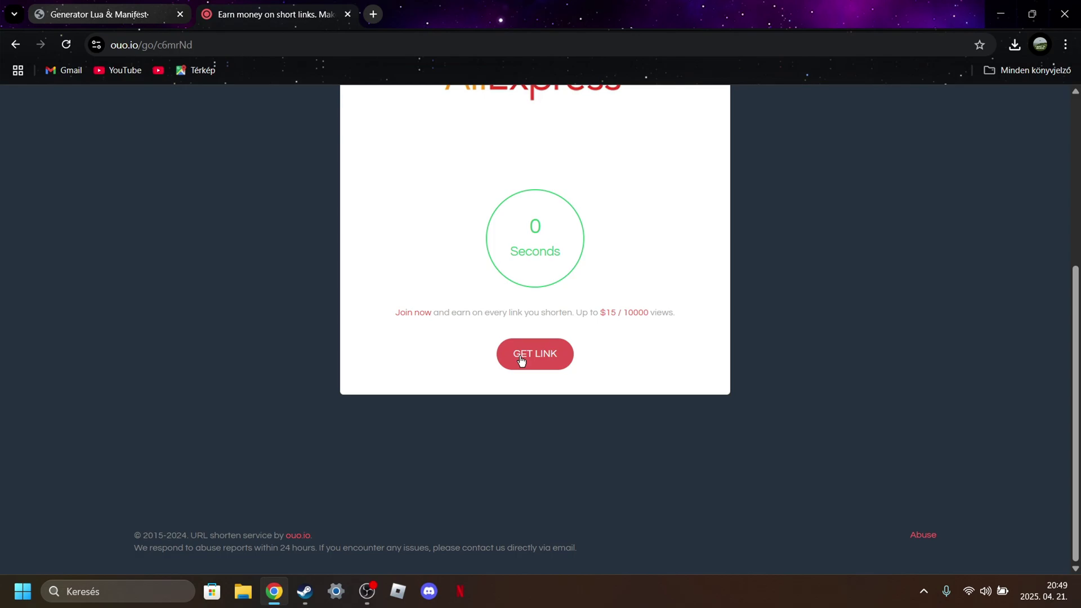
Step: Get the download link and confirm 242760.zip is downloading
{"action": "left_click", "coordinate": [521, 360]}
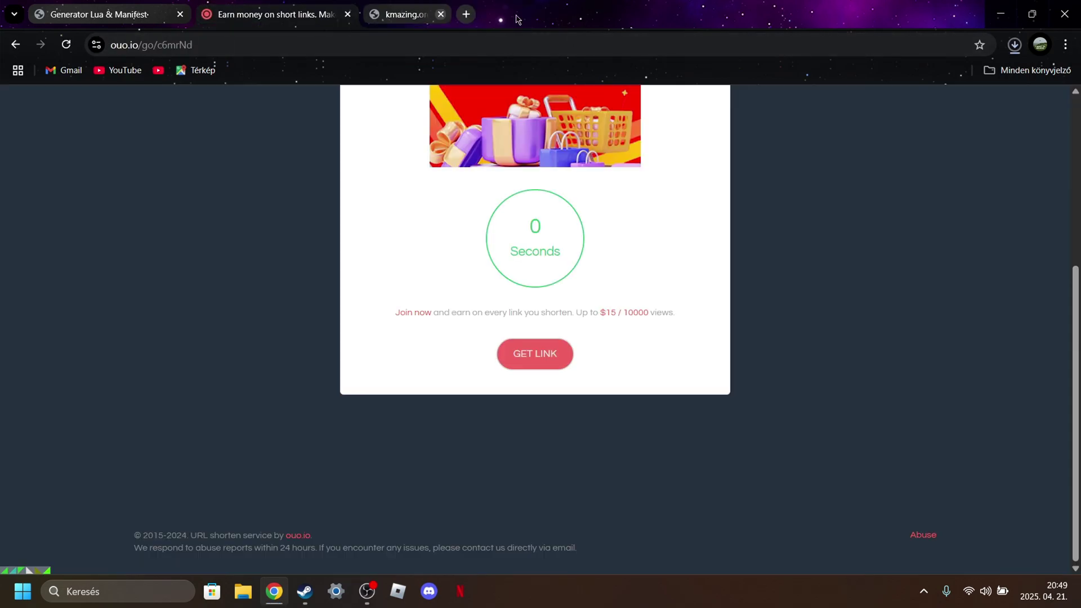
{"action": "left_click", "coordinate": [1039, 46]}
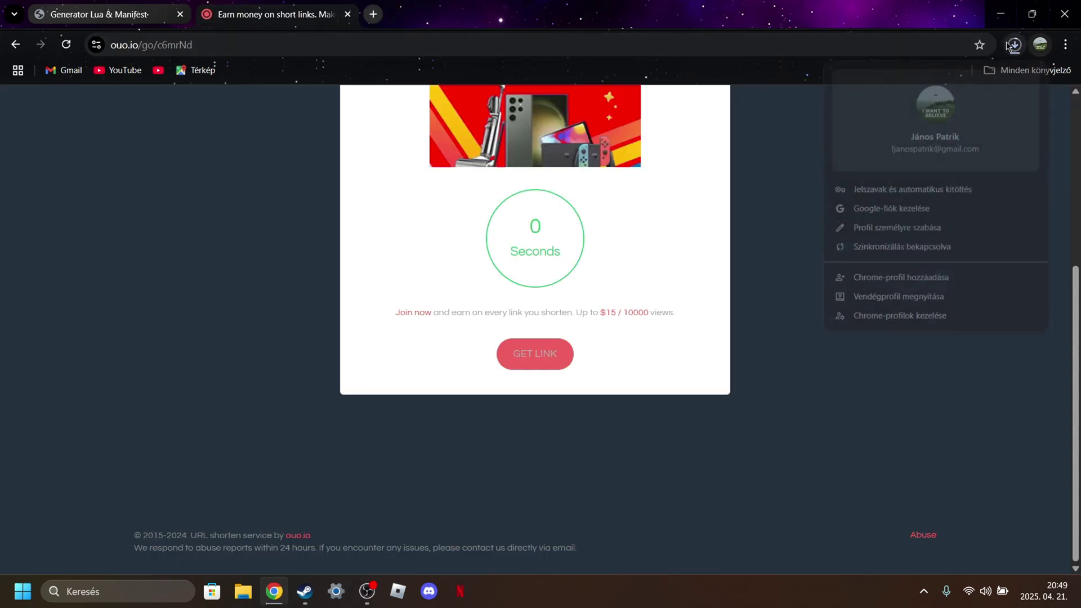
{"action": "left_click", "coordinate": [1013, 45]}
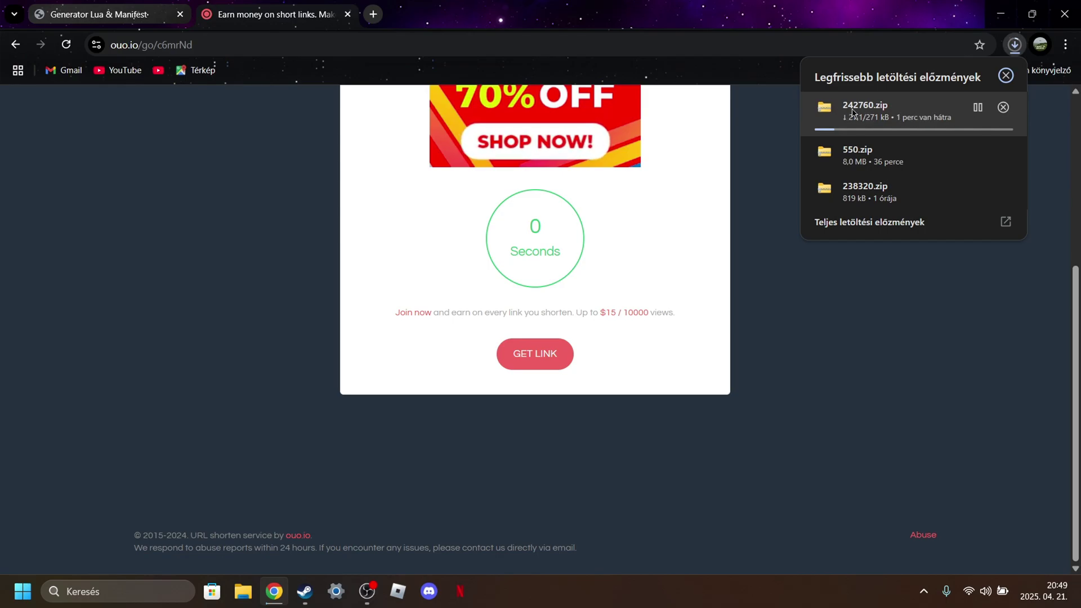
{"action": "left_click", "coordinate": [902, 340]}
Step: Close the link-shortener, redirection and generator tabs, then confirm 242760.zip finished at 271 kB
{"action": "left_click", "coordinate": [348, 14]}
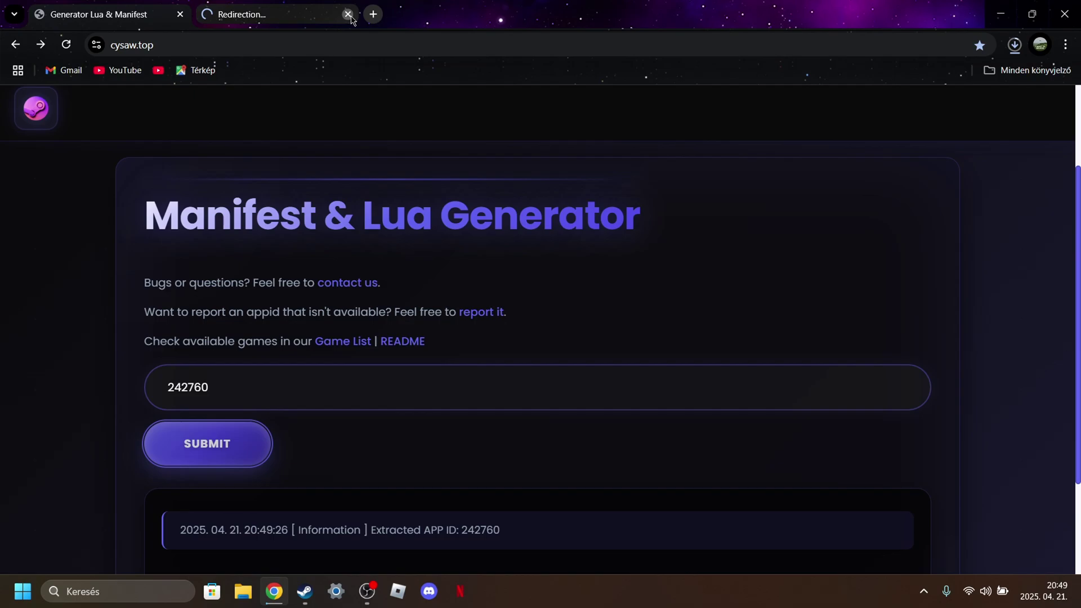
{"action": "left_click", "coordinate": [348, 15]}
{"action": "left_click", "coordinate": [206, 14]}
{"action": "left_click", "coordinate": [180, 14]}
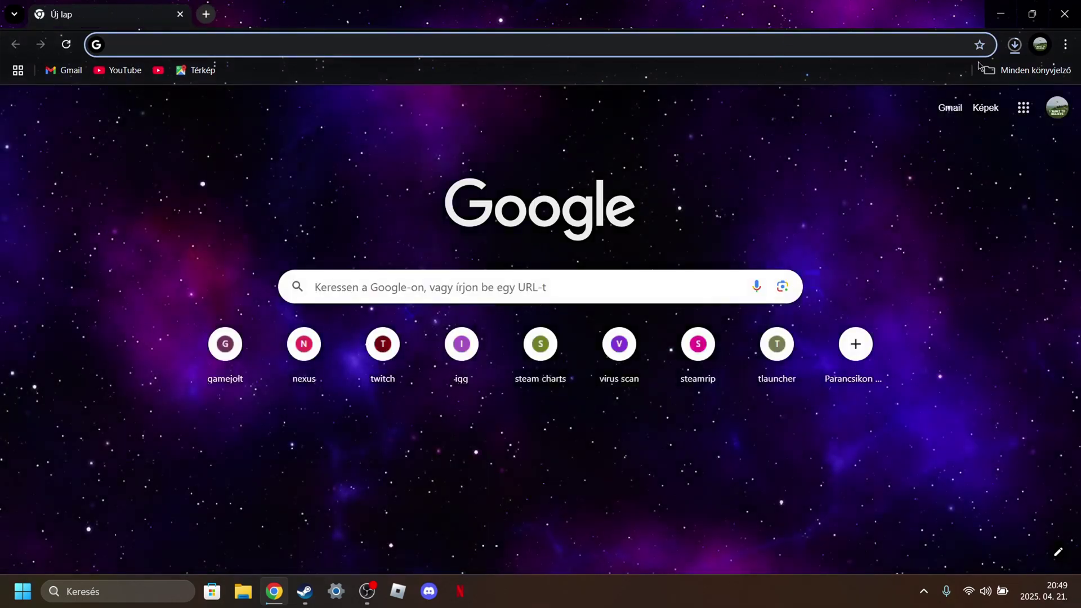
{"action": "left_click", "coordinate": [1020, 46]}
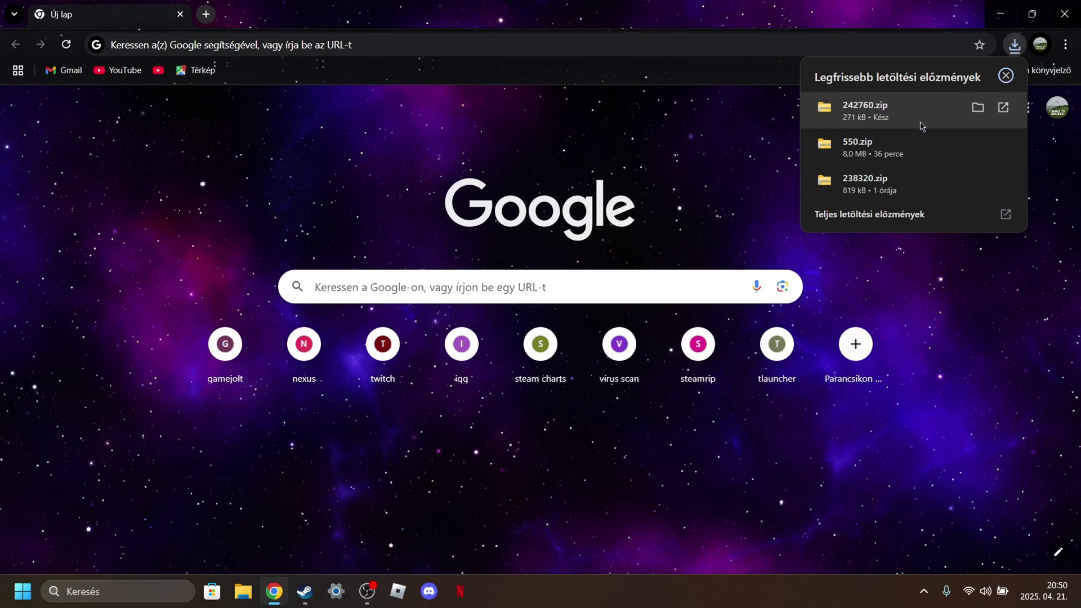
Step: Close Chrome, then reposition and minimize the screen recorder window
{"action": "left_click", "coordinate": [1006, 75]}
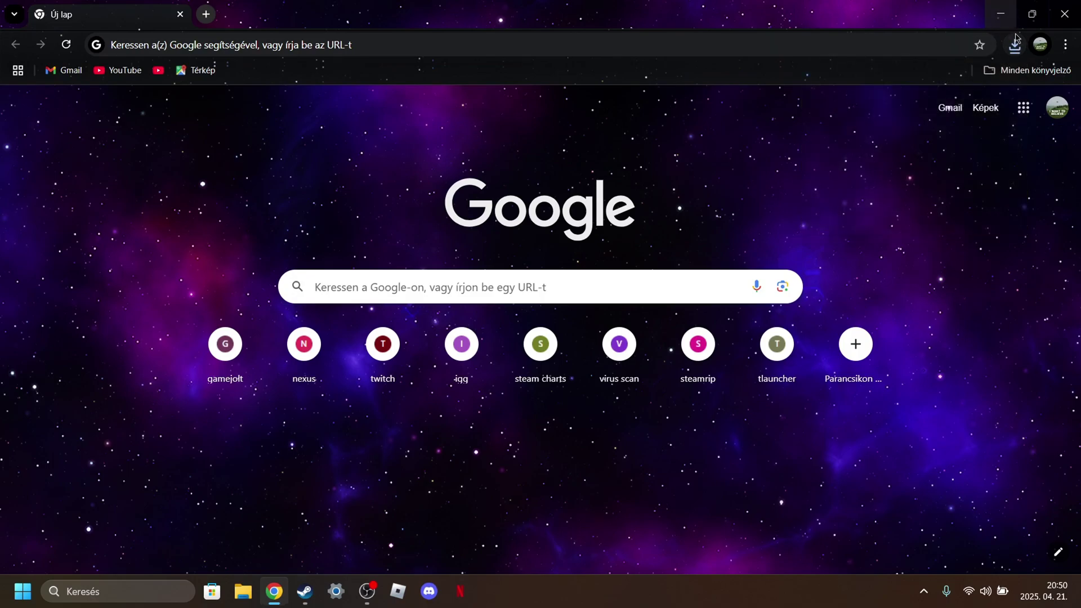
{"action": "left_click", "coordinate": [1001, 14]}
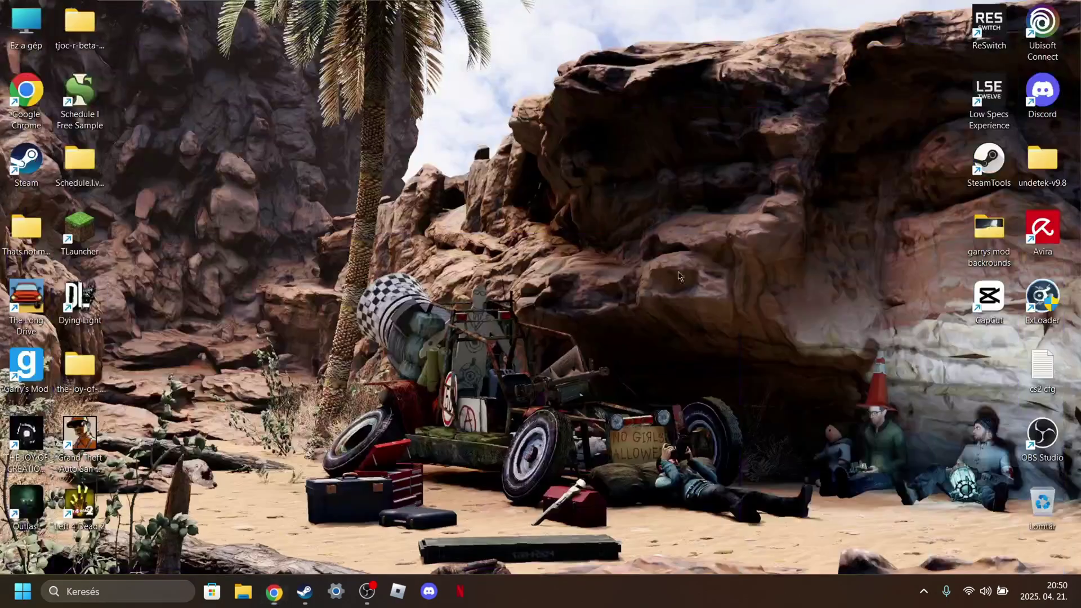
{"action": "left_click", "coordinate": [275, 591]}
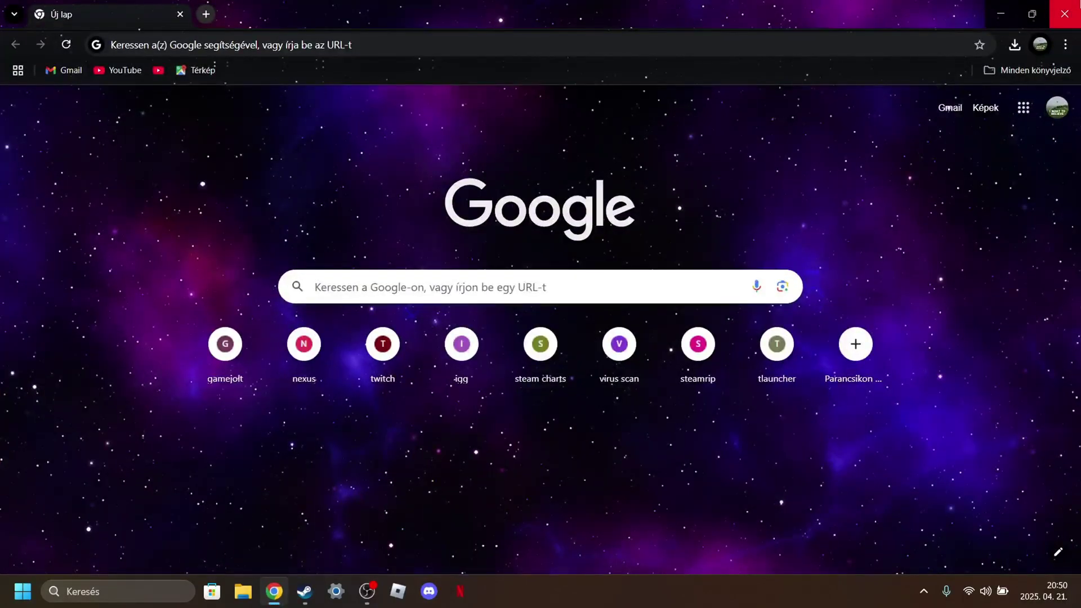
{"action": "left_click", "coordinate": [1065, 14]}
{"action": "left_click", "coordinate": [367, 591]}
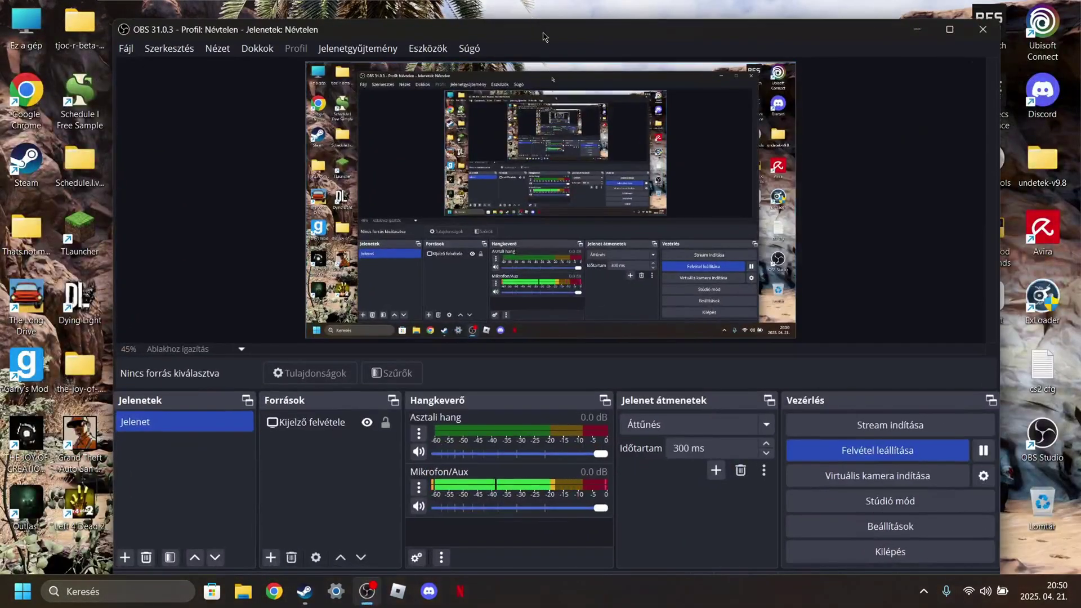
{"action": "left_click_drag", "start_coordinate": [544, 33], "coordinate": [538, 20]}
{"action": "left_click", "coordinate": [908, 12]}
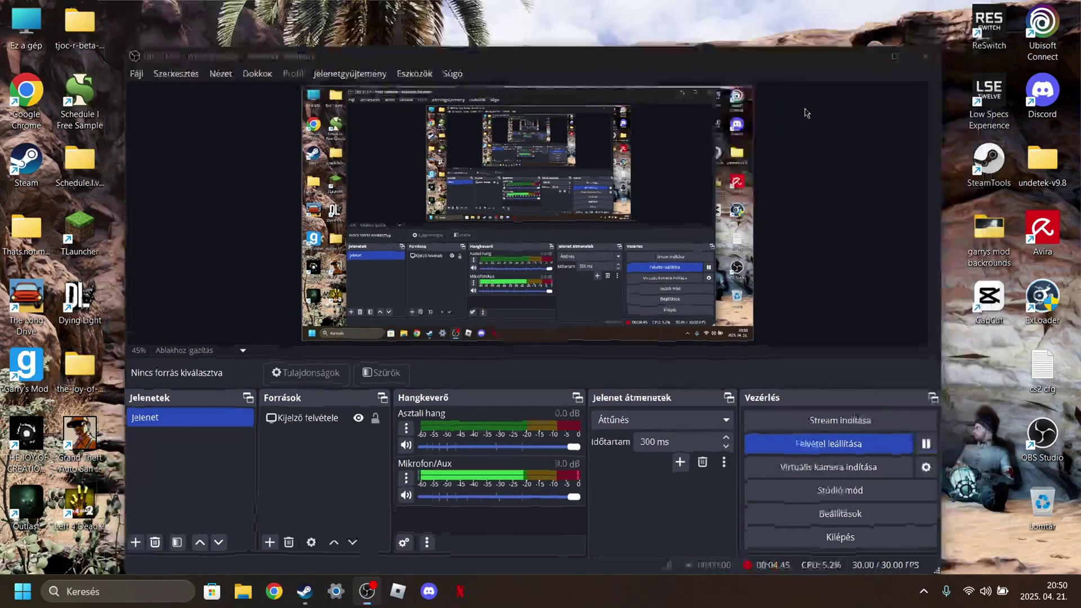
Step: Open 242760.zip from File Explorer's Letöltések folder with WinRAR (Megnyitás WinRAR-ral)
{"action": "left_click", "coordinate": [244, 591]}
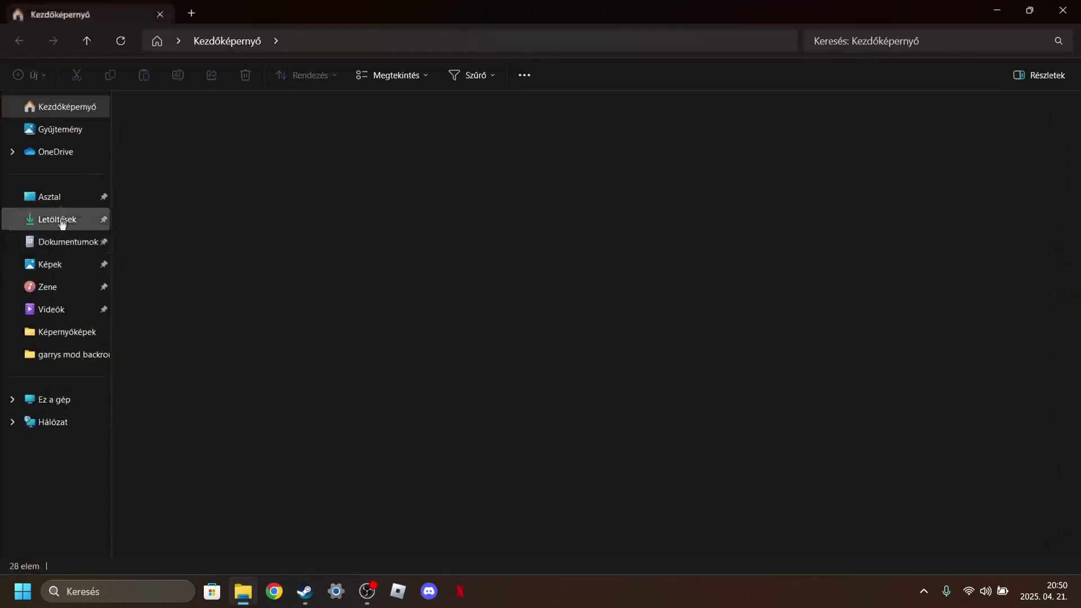
{"action": "left_click", "coordinate": [50, 196]}
{"action": "left_click", "coordinate": [56, 219]}
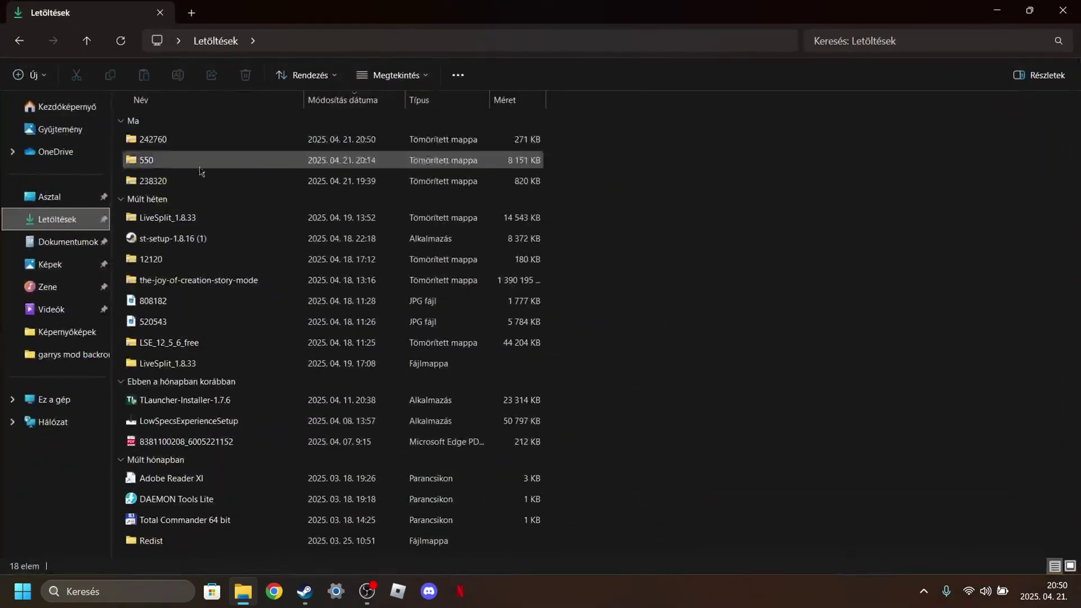
{"action": "left_click", "coordinate": [162, 142]}
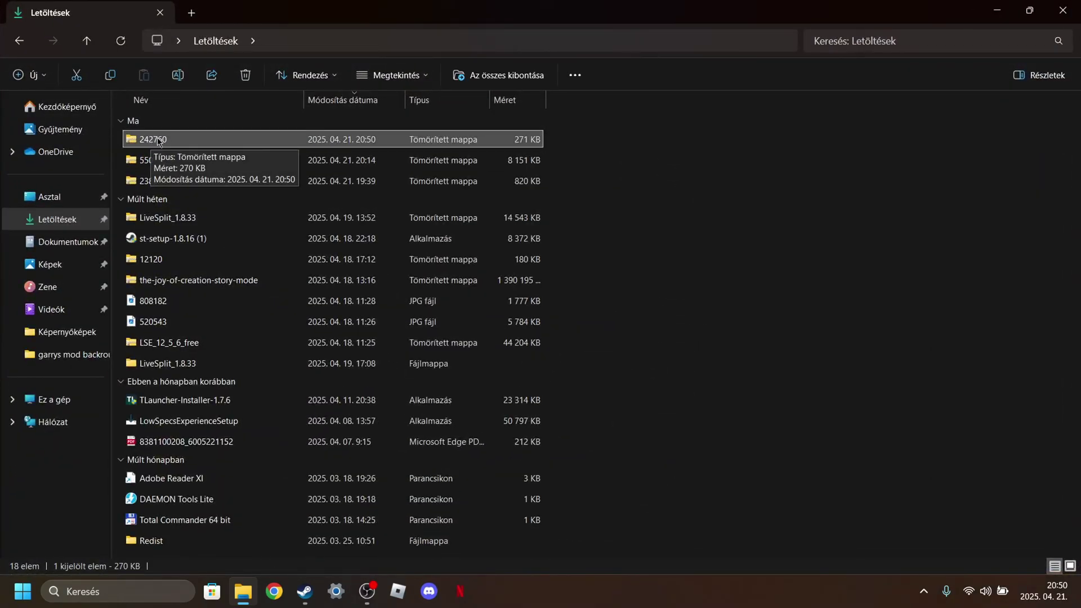
{"action": "right_click", "coordinate": [159, 141]}
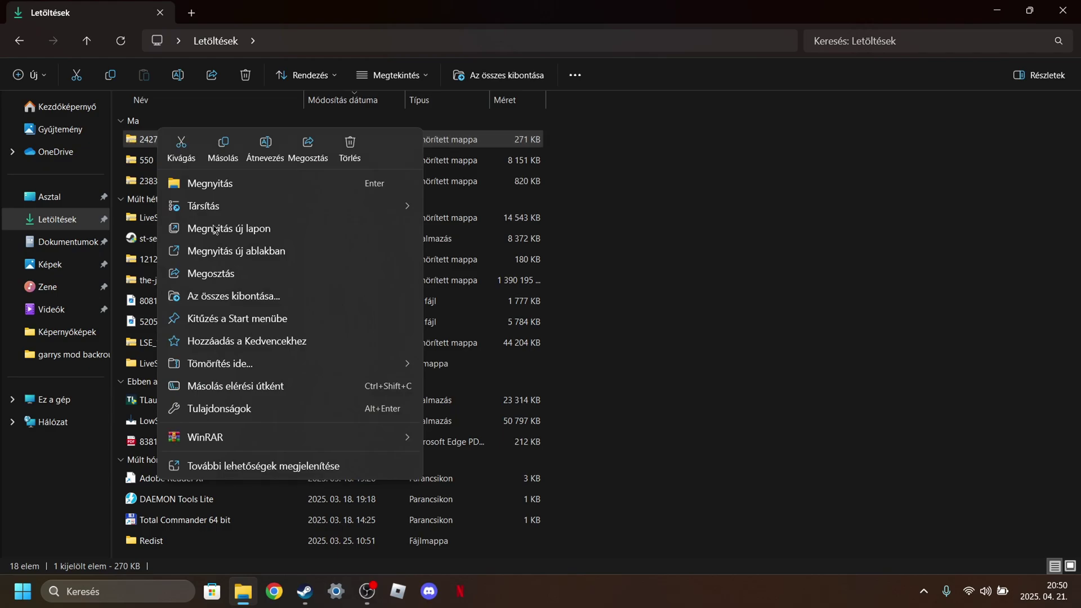
{"action": "mouse_move", "coordinate": [228, 445]}
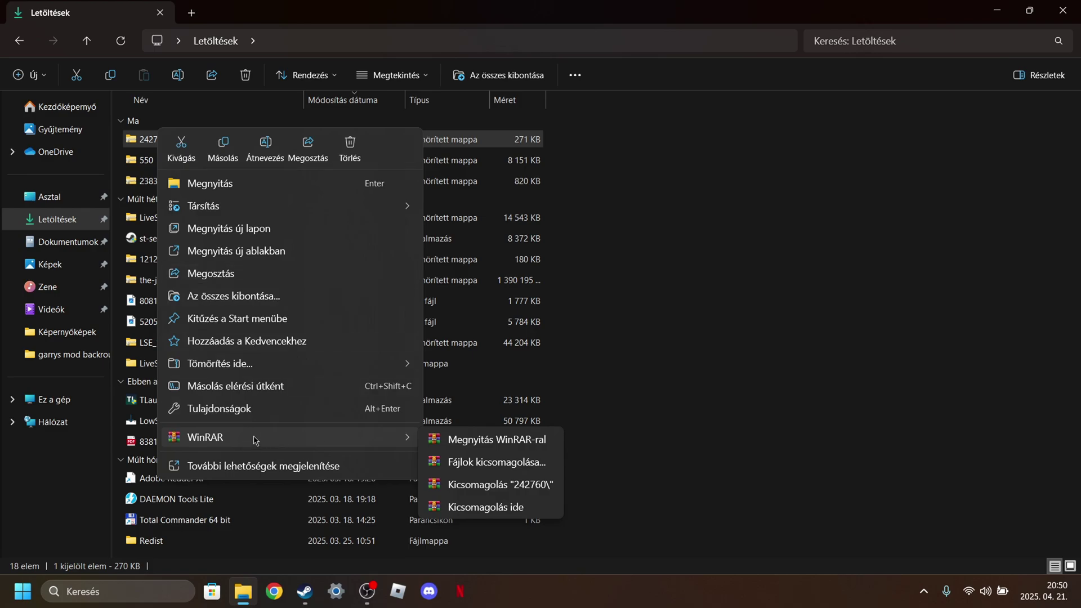
{"action": "left_click", "coordinate": [739, 268]}
{"action": "right_click", "coordinate": [205, 145]}
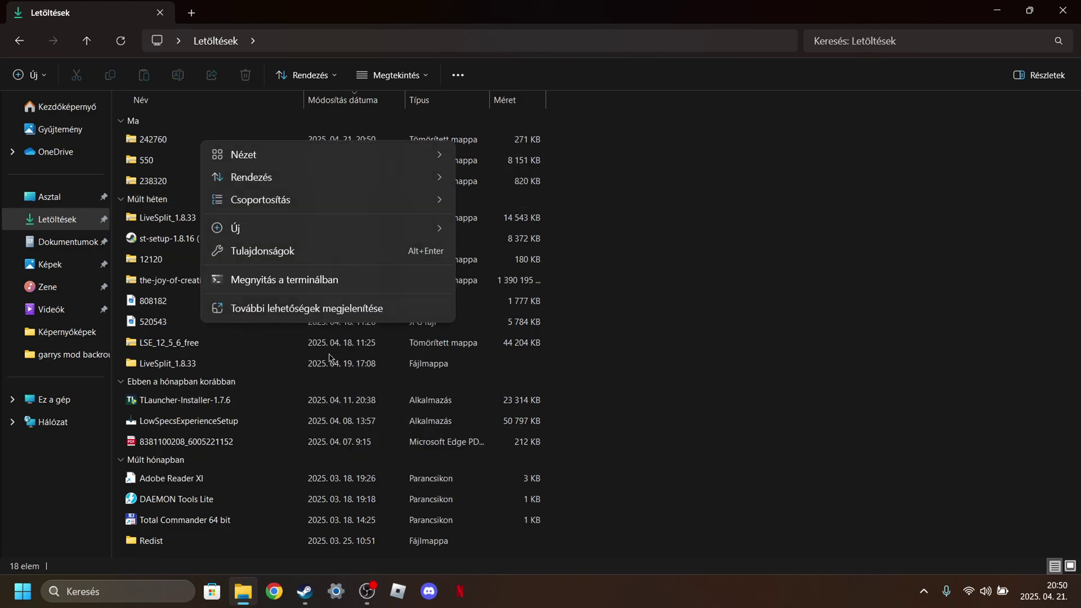
{"action": "key", "text": "Escape"}
{"action": "right_click", "coordinate": [148, 144]}
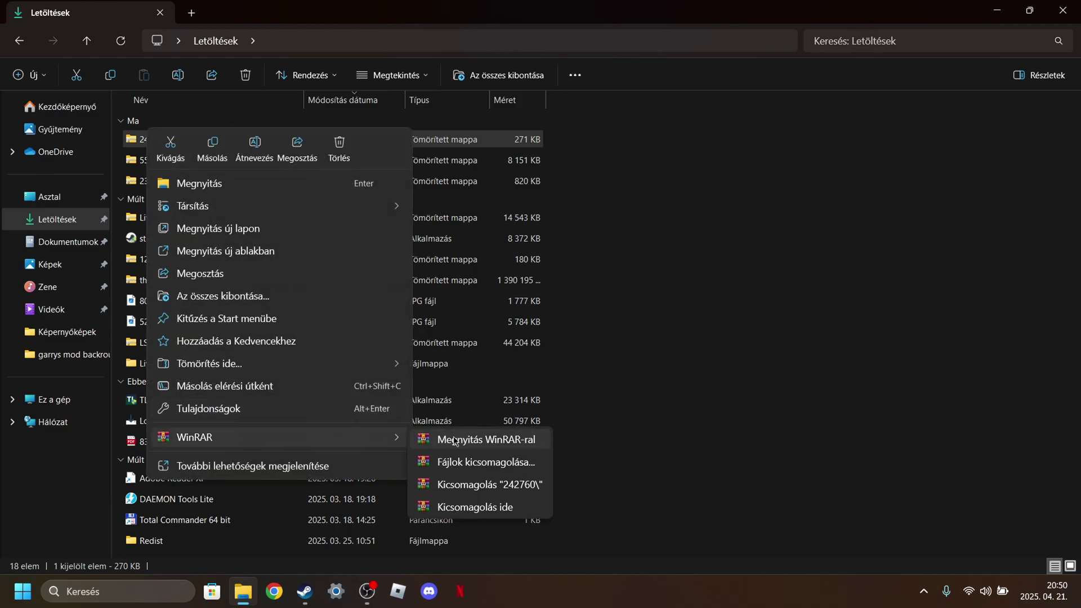
{"action": "left_click", "coordinate": [455, 441]}
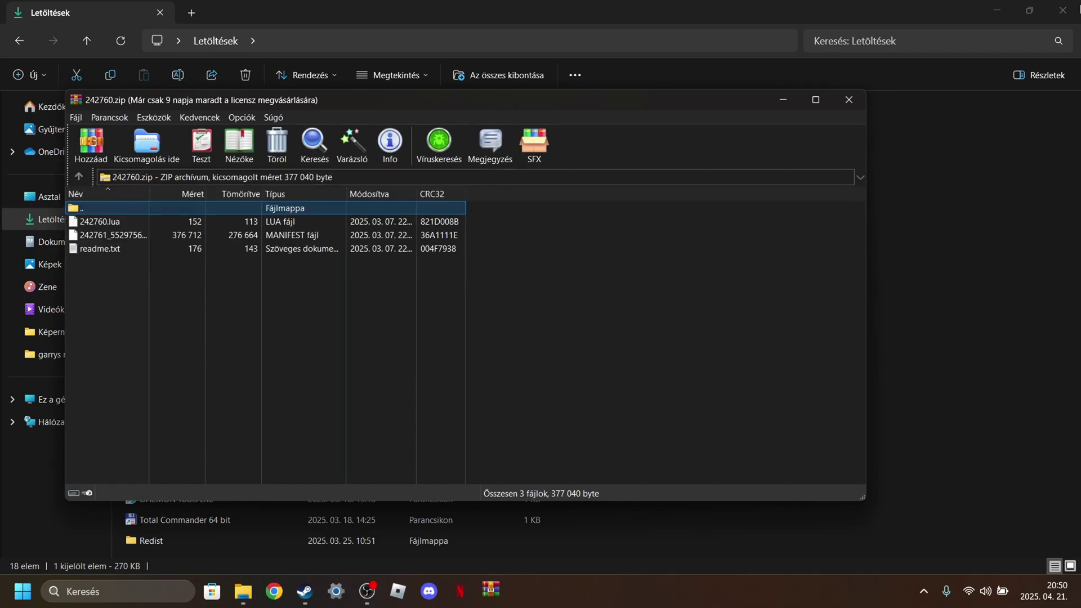
Step: Minimize File Explorer and the 242760.zip WinRAR window
{"action": "left_click", "coordinate": [1012, 7]}
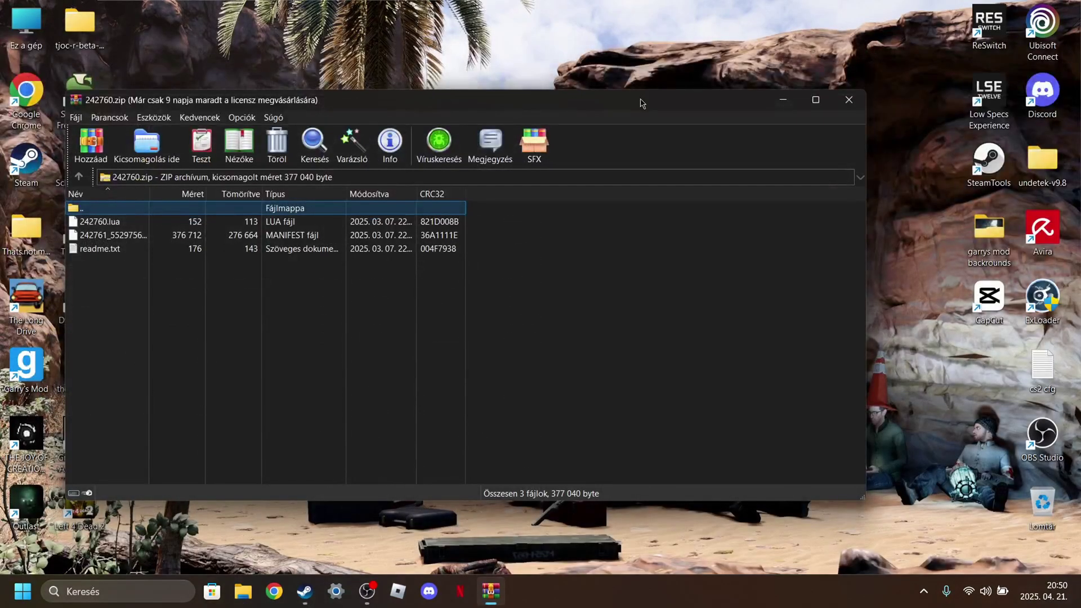
{"action": "left_click_drag", "start_coordinate": [640, 103], "coordinate": [659, 131]}
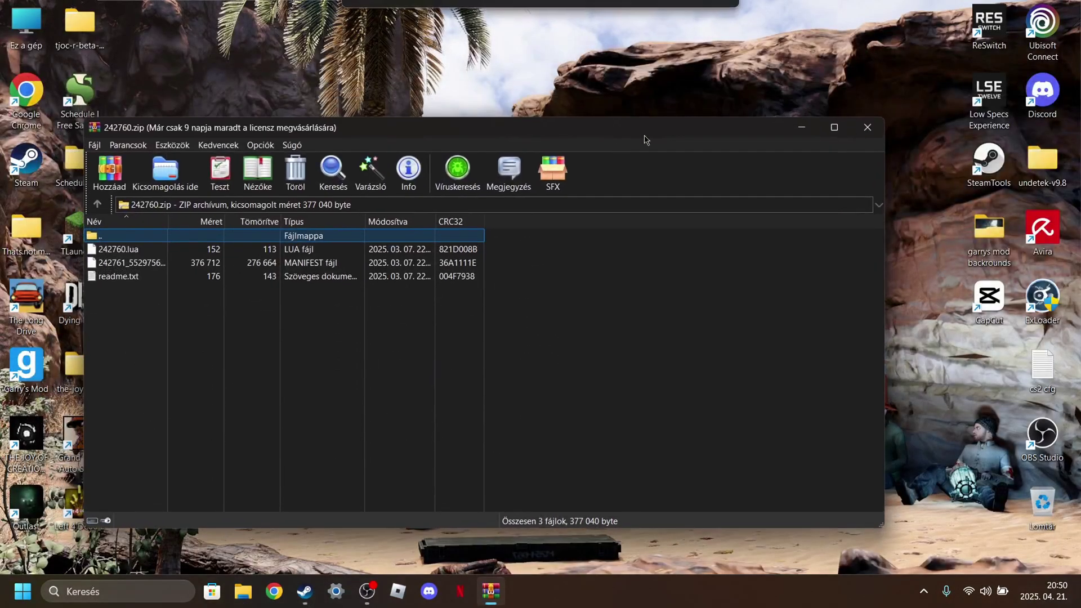
{"action": "left_click", "coordinate": [162, 256]}
{"action": "left_click", "coordinate": [142, 263]}
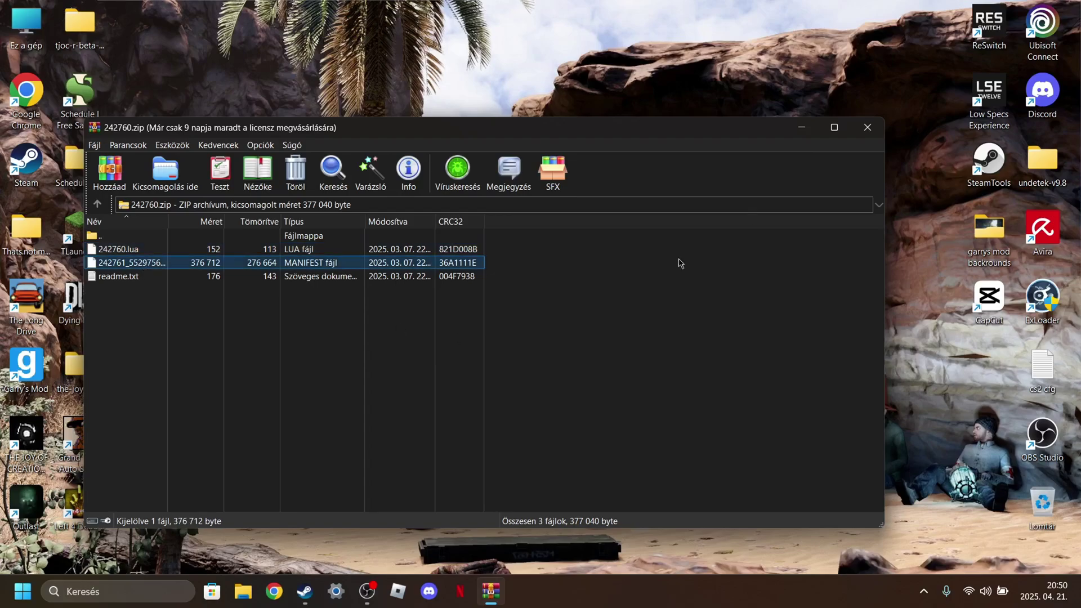
{"action": "left_click", "coordinate": [801, 128]}
Step: Exit SteamTools from its tray icon and close the tray overflow panel
{"action": "left_click", "coordinate": [922, 590]}
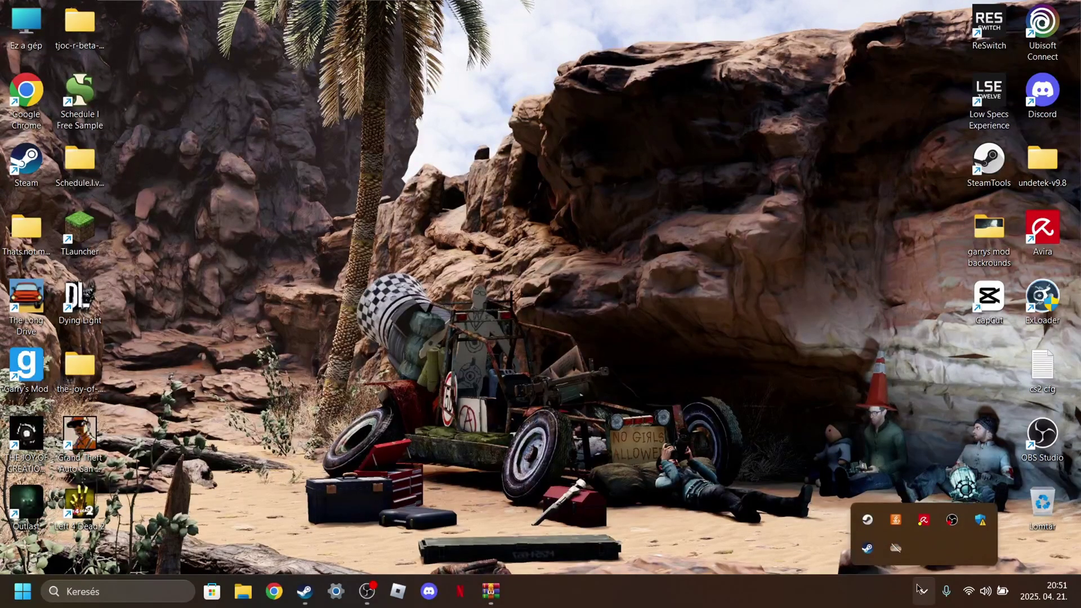
{"action": "right_click", "coordinate": [860, 522]}
{"action": "left_click", "coordinate": [891, 508]}
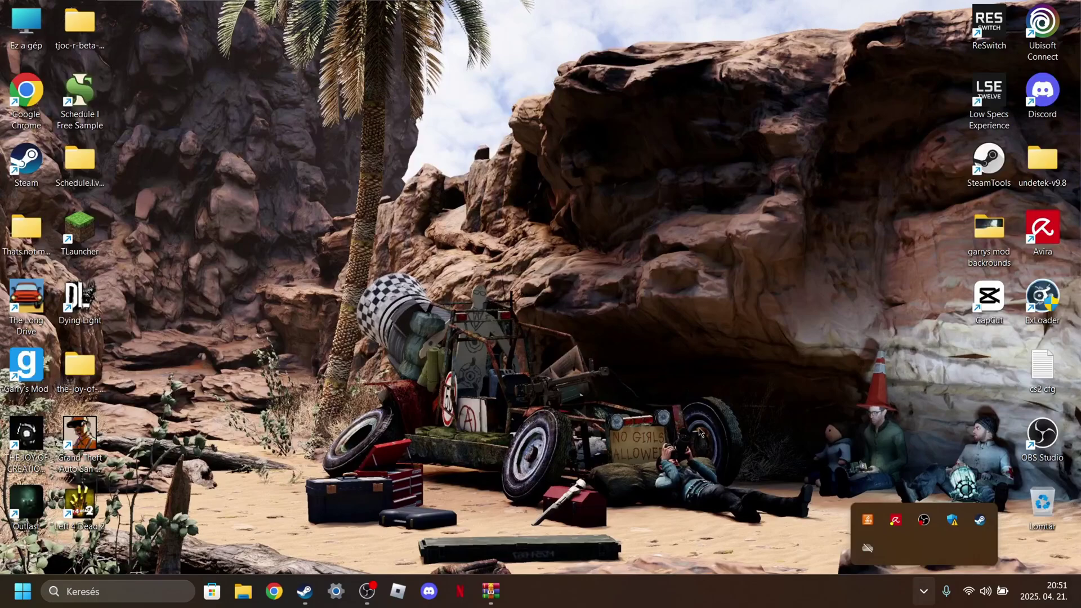
{"action": "left_click", "coordinate": [970, 322]}
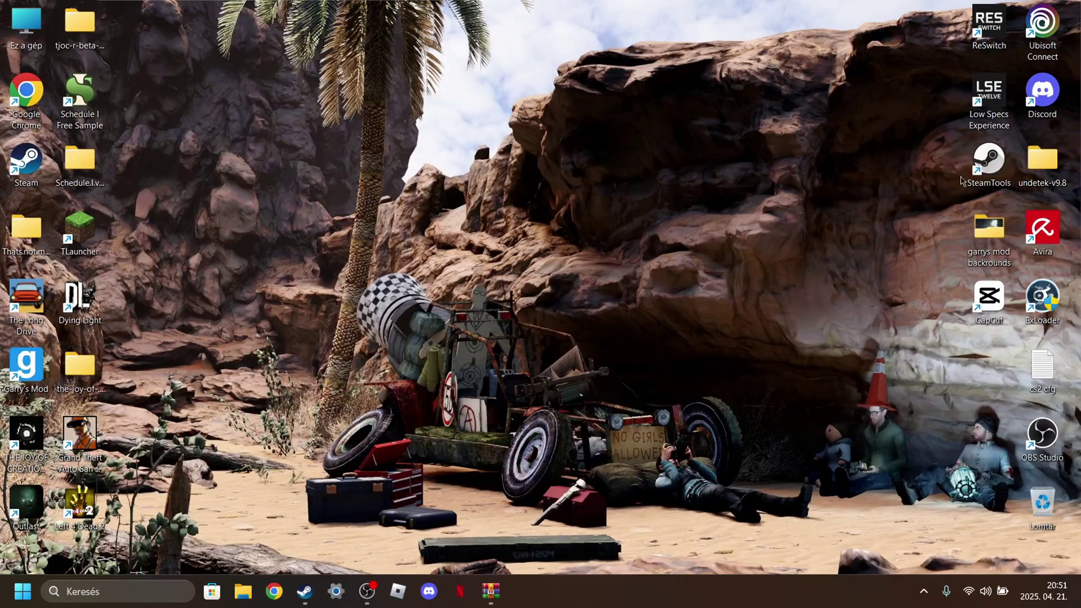
Step: Relaunch SteamTools from the desktop and enable Display Floating Window from its tray menu
{"action": "double_click", "coordinate": [987, 166]}
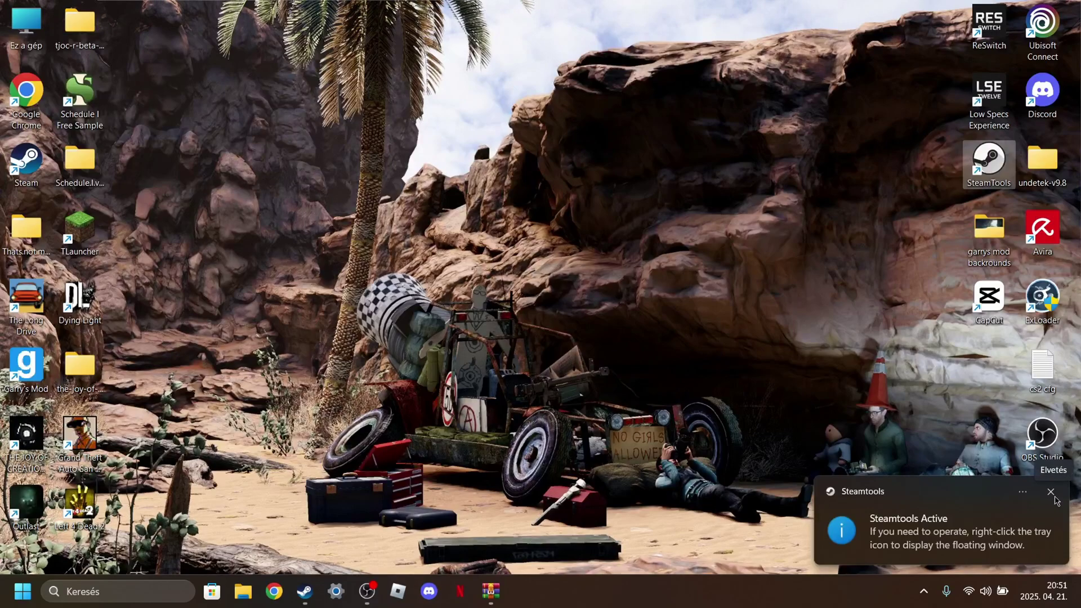
{"action": "left_click", "coordinate": [1051, 492]}
{"action": "left_click", "coordinate": [923, 591]}
{"action": "right_click", "coordinate": [868, 521]}
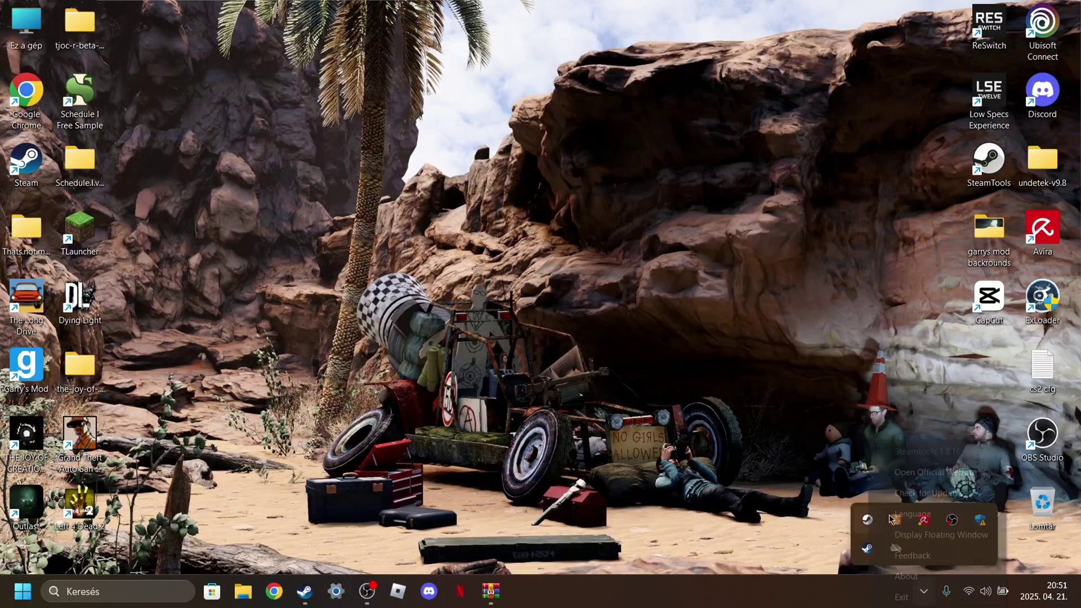
{"action": "left_click", "coordinate": [909, 533]}
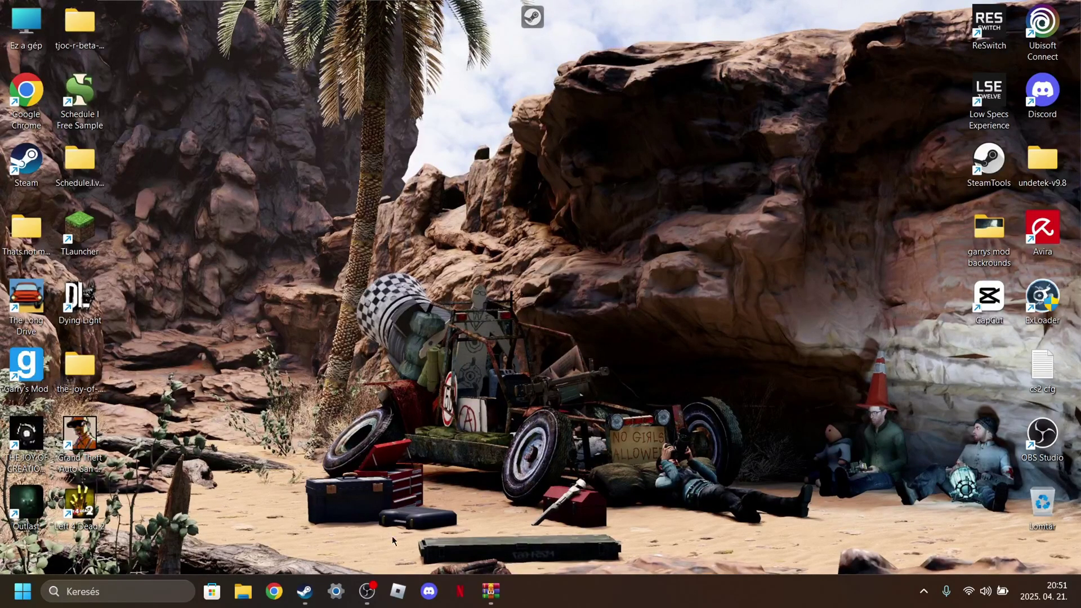
Step: Drag 242760.lua and the manifest file onto the SteamTools floating icon, then close WinRAR
{"action": "left_click", "coordinate": [490, 591]}
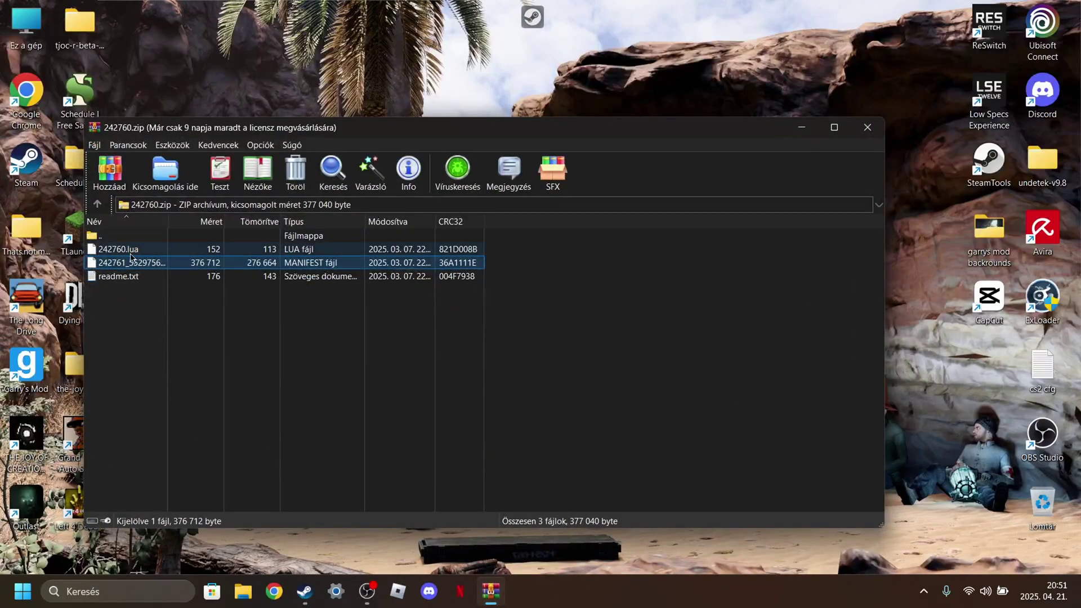
{"action": "left_click", "coordinate": [158, 375]}
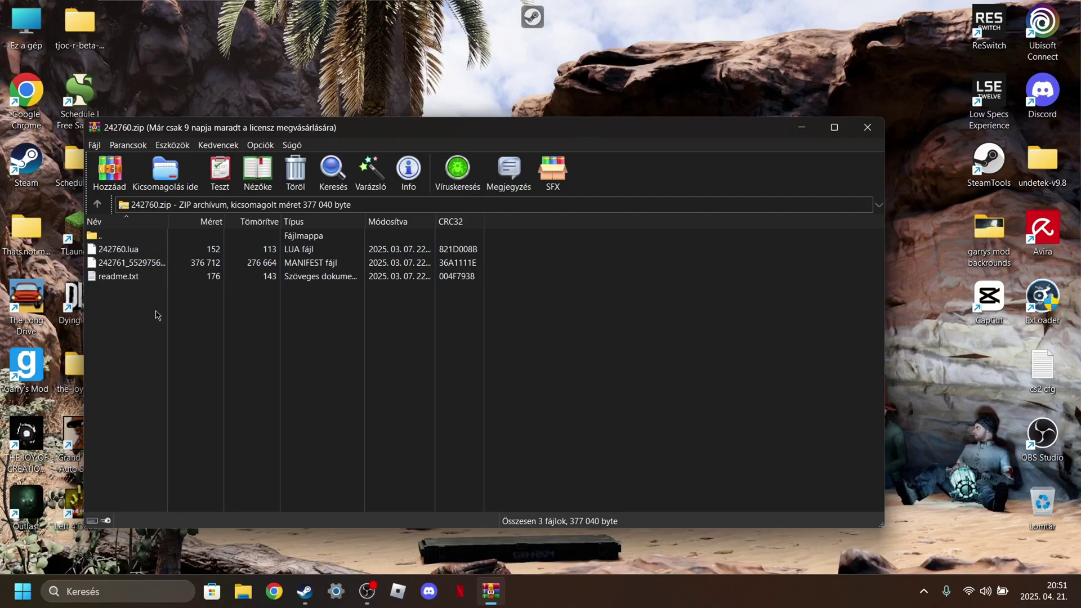
{"action": "left_click", "coordinate": [136, 264]}
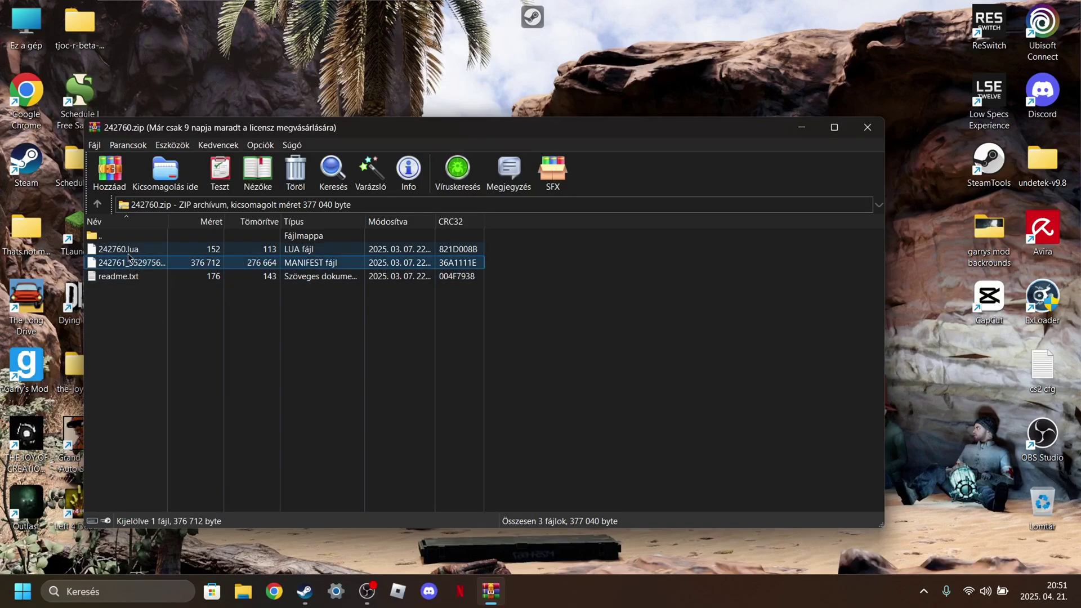
{"action": "left_click", "coordinate": [130, 251], "text": "ctrl"}
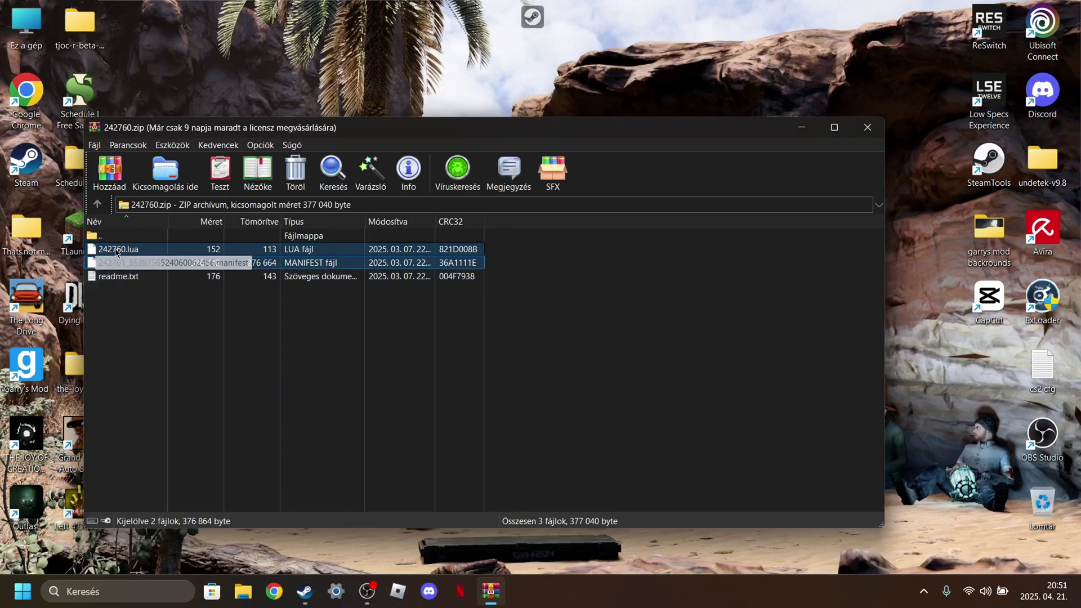
{"action": "mouse_move", "coordinate": [129, 257]}
{"action": "left_mouse_down"}
{"action": "mouse_move", "coordinate": [118, 257]}
{"action": "mouse_move", "coordinate": [139, 259]}
{"action": "left_mouse_up"}
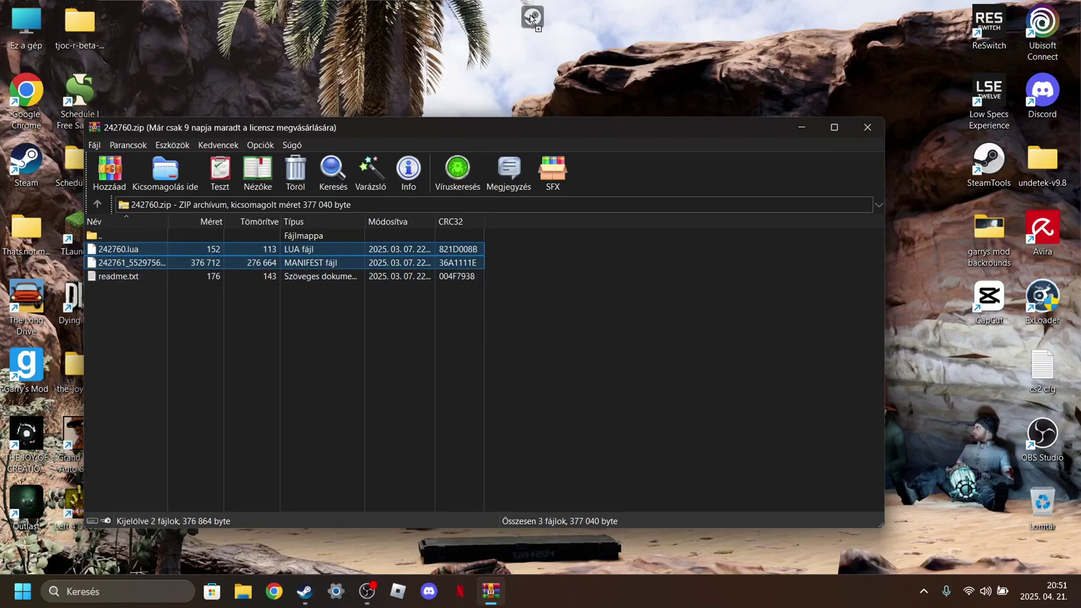
{"action": "left_click_drag", "start_coordinate": [531, 19], "coordinate": [532, 18]}
{"action": "left_click", "coordinate": [867, 127]}
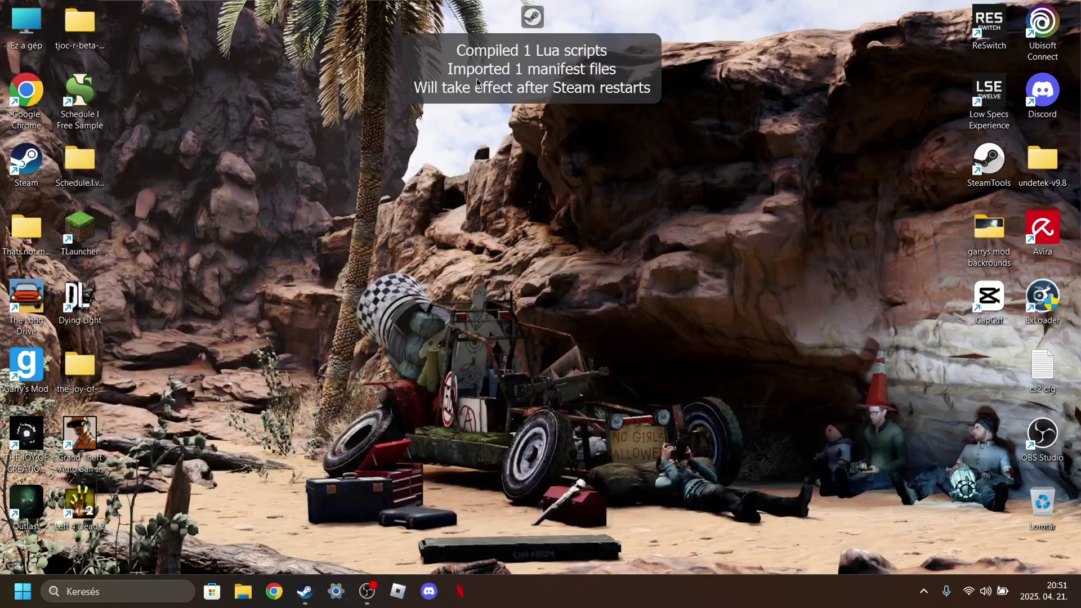
Step: Choose Restart Steam from the SteamTools floating icon's menu so the import takes effect
{"action": "right_click", "coordinate": [531, 19]}
{"action": "left_click", "coordinate": [580, 65]}
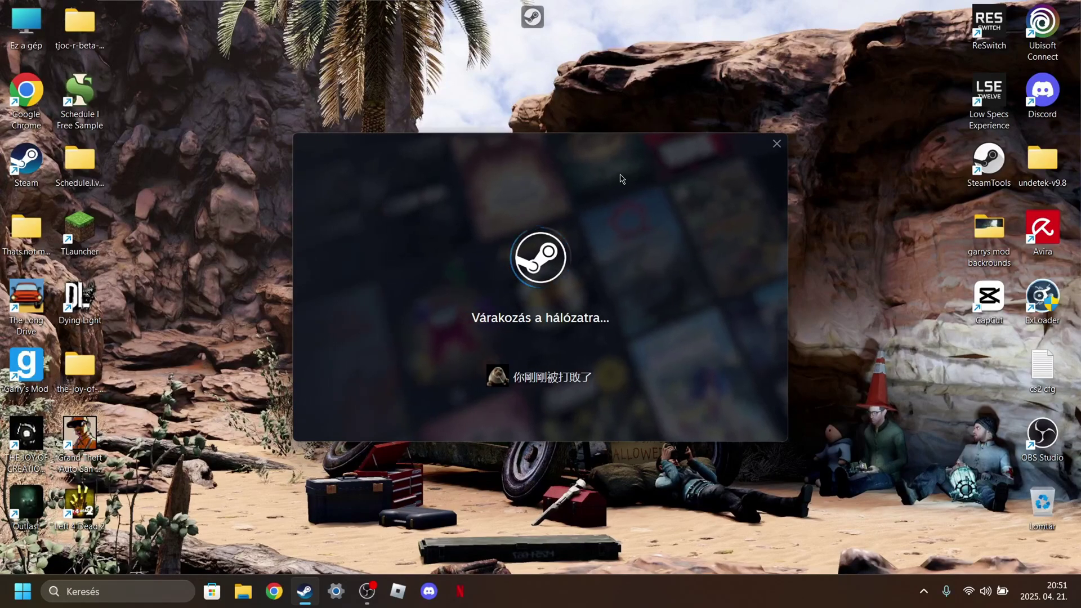
{"action": "left_click", "coordinate": [534, 19]}
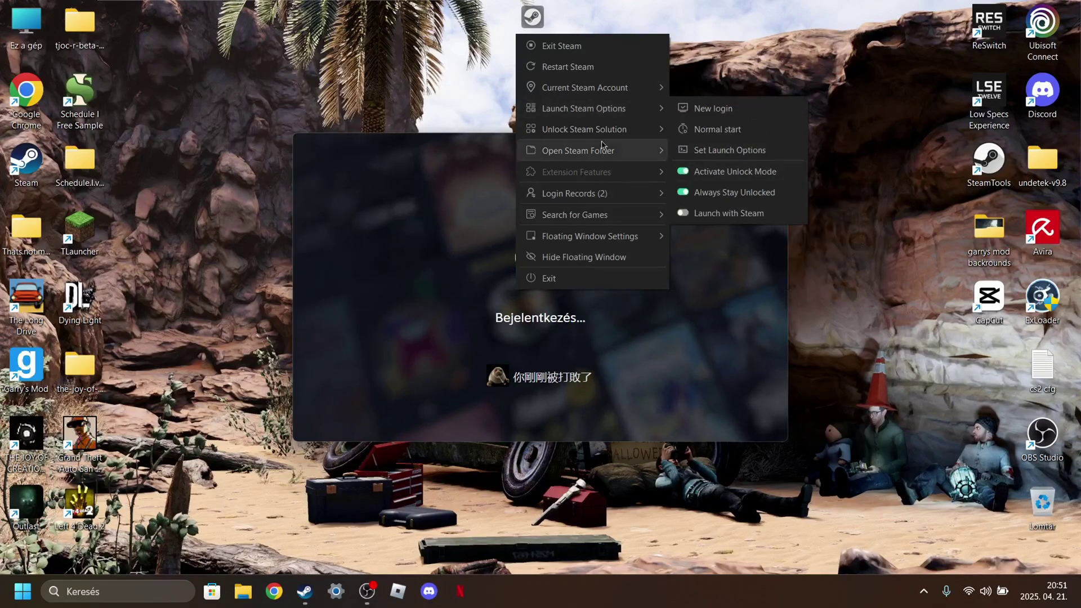
{"action": "left_click", "coordinate": [676, 82]}
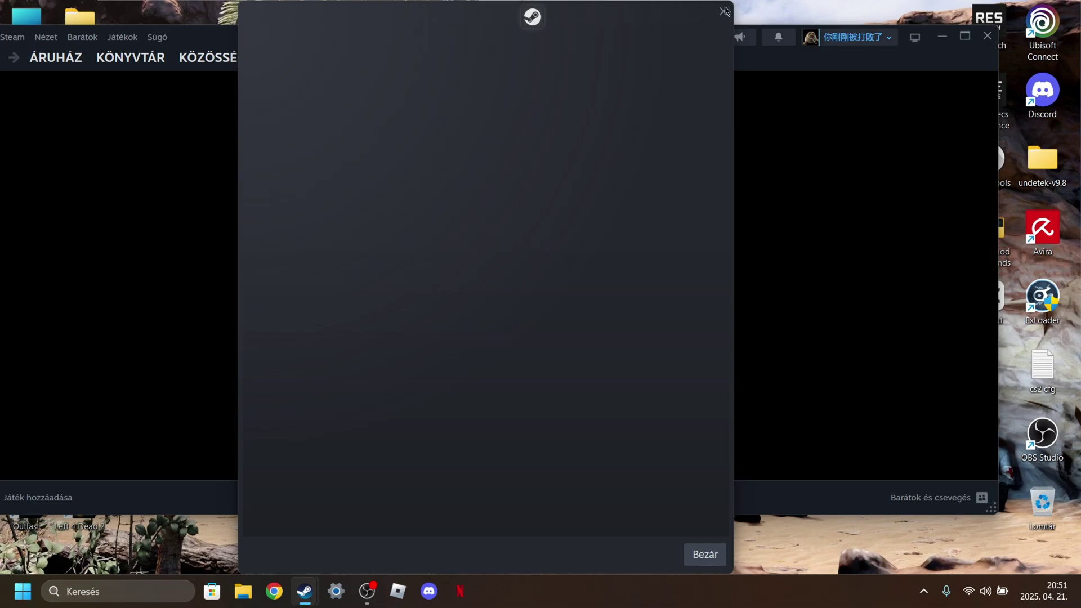
Step: Dismiss the promo, open The Forest in the KÖNYVTÁR library and review its achievements
{"action": "left_click", "coordinate": [724, 11]}
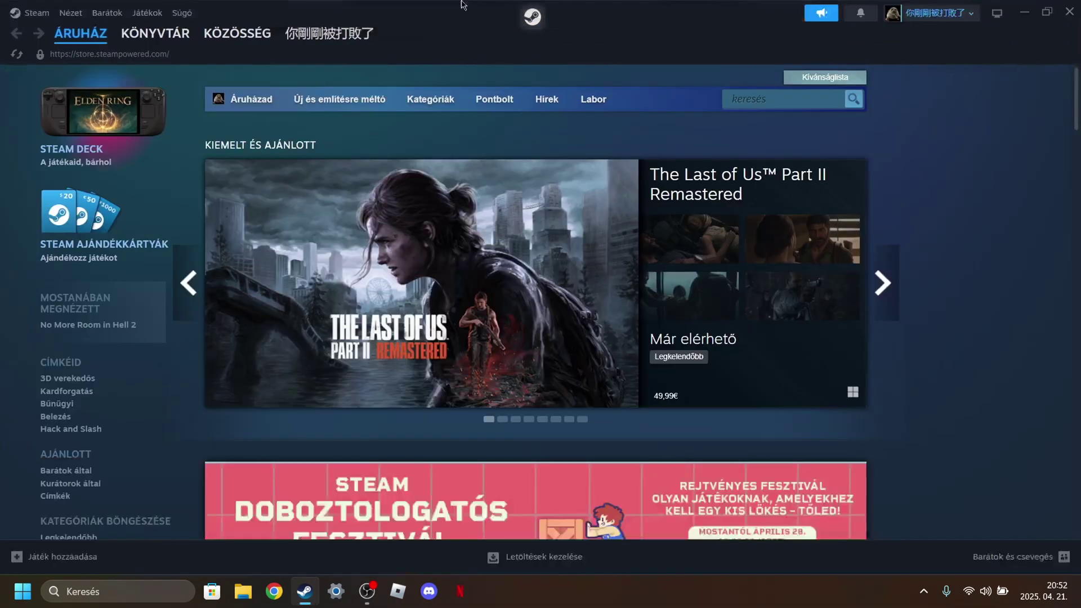
{"action": "left_click", "coordinate": [155, 34]}
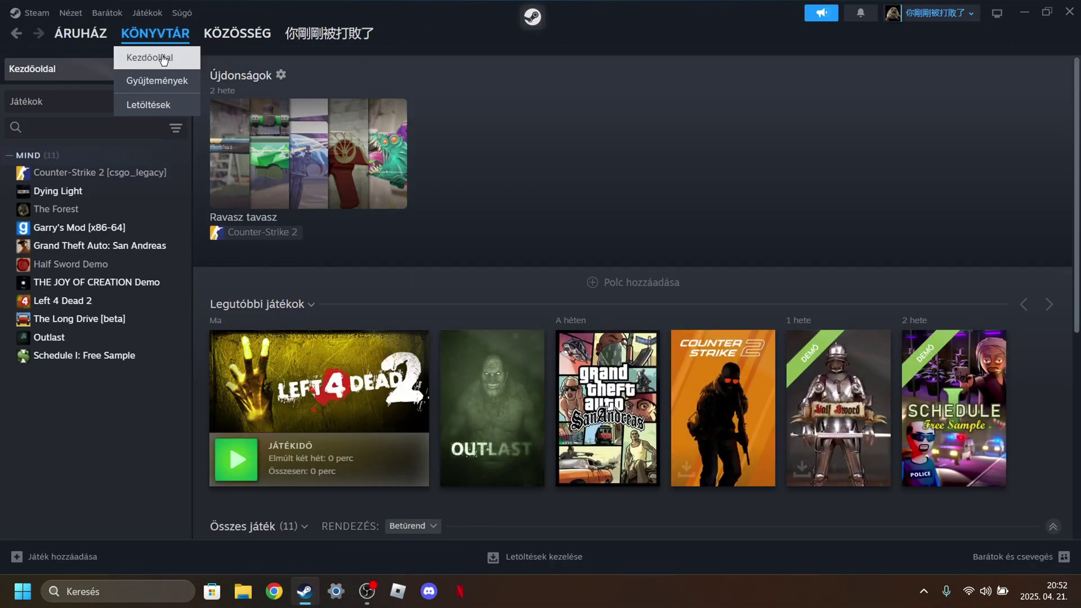
{"action": "left_click", "coordinate": [91, 211]}
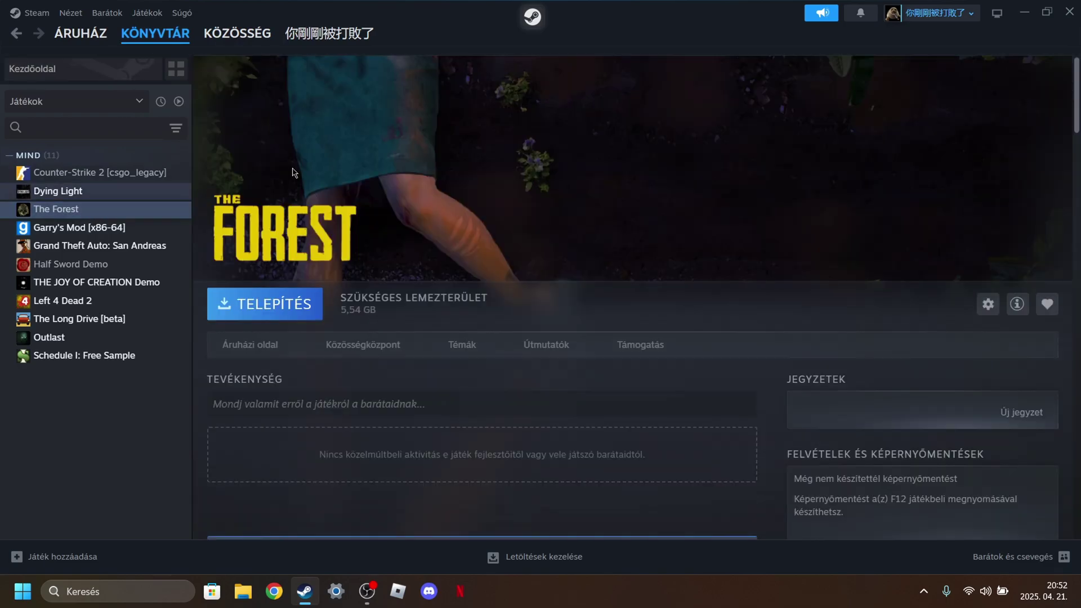
{"action": "scroll", "coordinate": [670, 247], "scroll_direction": "down", "scroll_amount": 10}
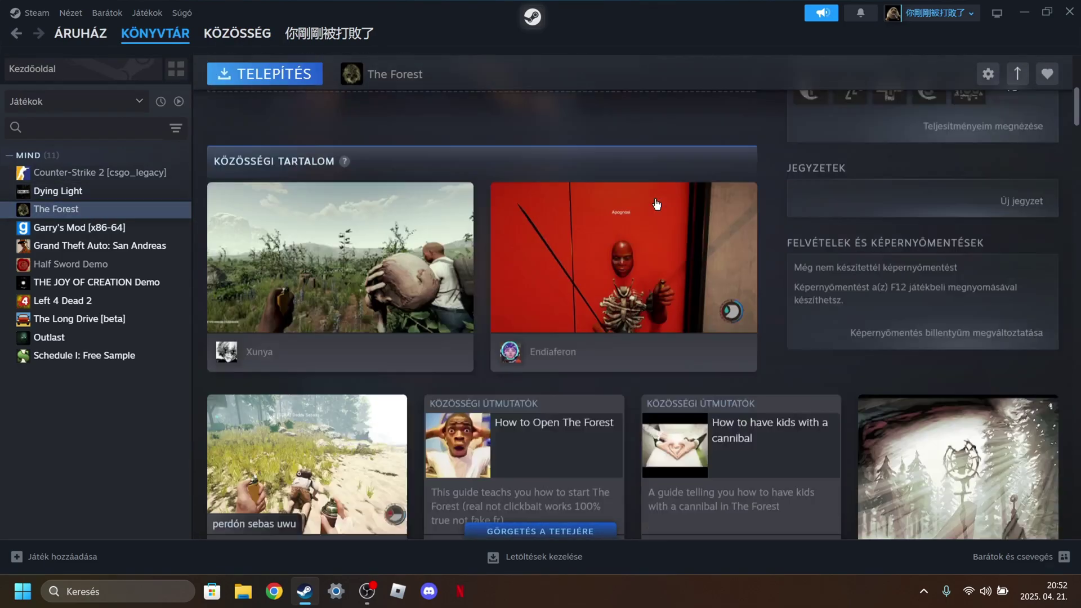
{"action": "scroll", "coordinate": [572, 270], "scroll_direction": "up", "scroll_amount": 10}
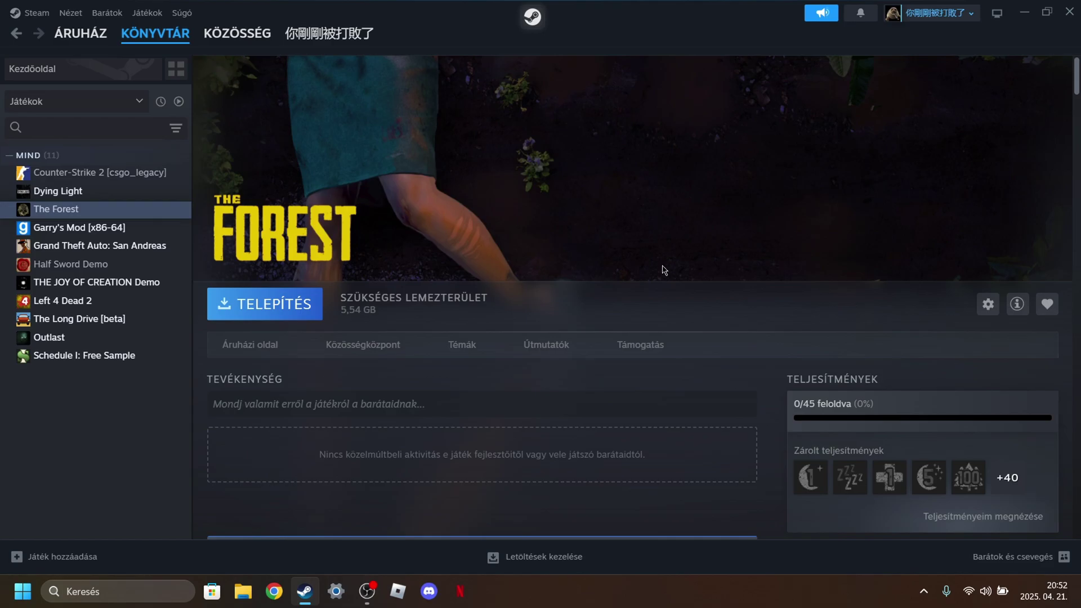
{"action": "scroll", "coordinate": [884, 397], "scroll_direction": "down", "scroll_amount": 3}
{"action": "left_click", "coordinate": [984, 373]}
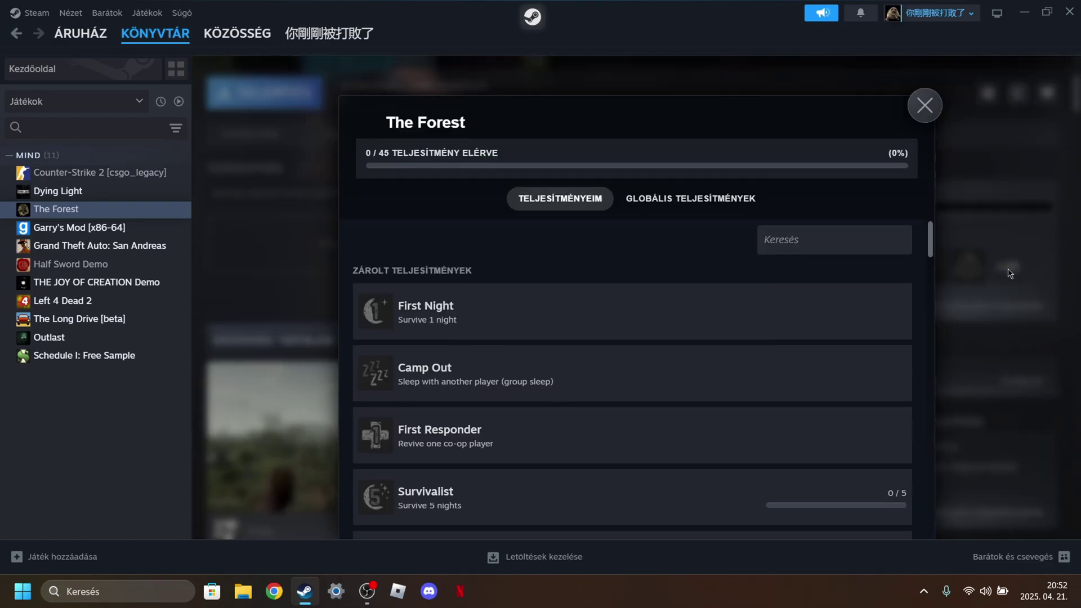
{"action": "scroll", "coordinate": [447, 336], "scroll_direction": "down", "scroll_amount": 10}
{"action": "scroll", "coordinate": [447, 336], "scroll_direction": "down", "scroll_amount": 10}
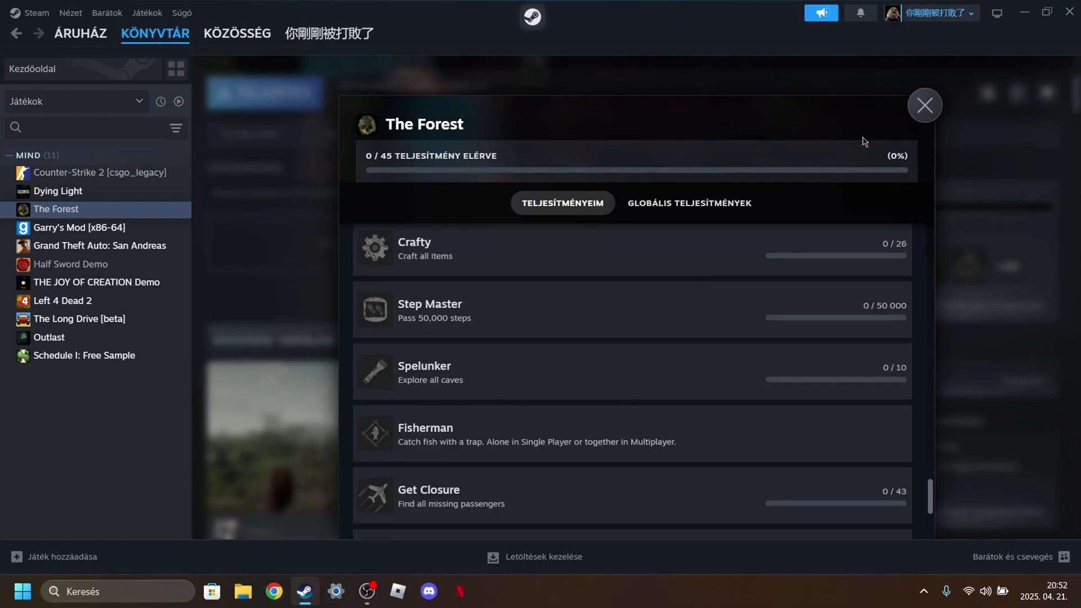
{"action": "left_click", "coordinate": [924, 107]}
Step: Install The Forest to drive C: via TELEPÍTÉS and confirm Telepítés
{"action": "scroll", "coordinate": [617, 292], "scroll_direction": "down", "scroll_amount": 10}
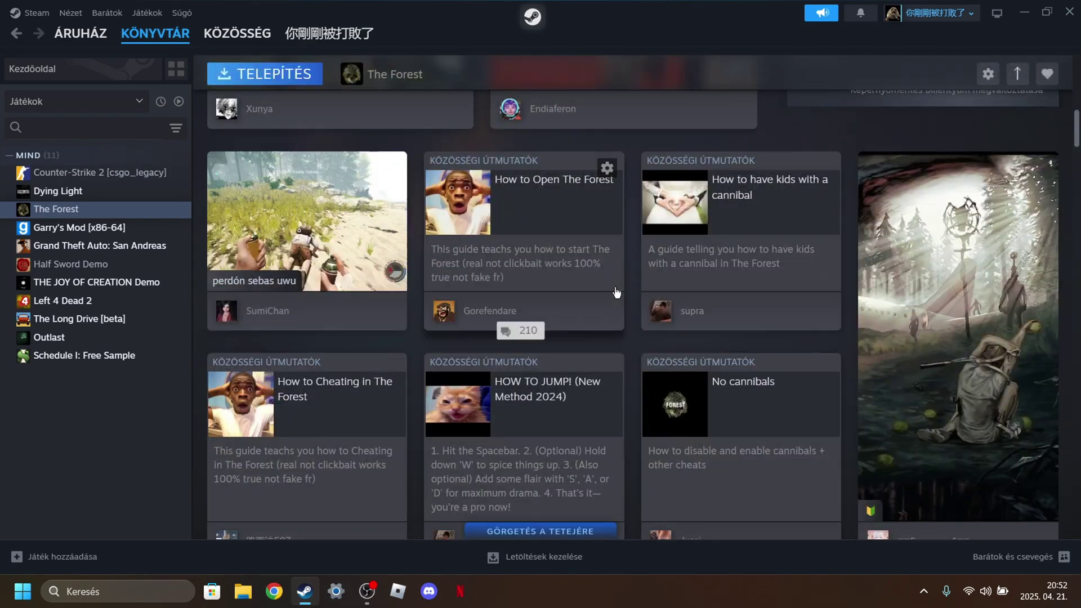
{"action": "scroll", "coordinate": [640, 355], "scroll_direction": "up", "scroll_amount": 15}
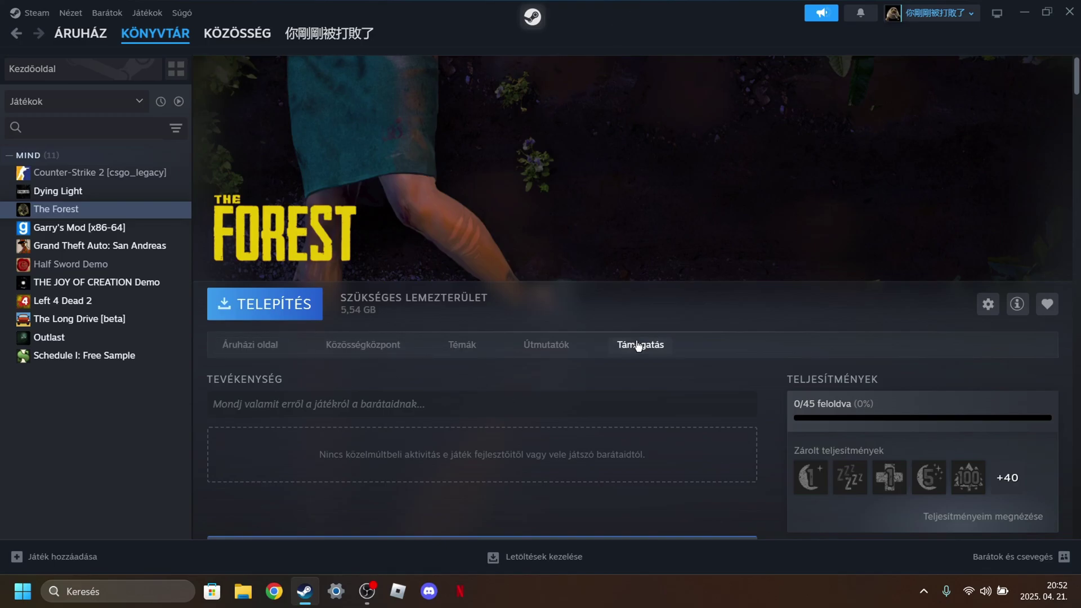
{"action": "scroll", "coordinate": [498, 321], "scroll_direction": "down", "scroll_amount": 5}
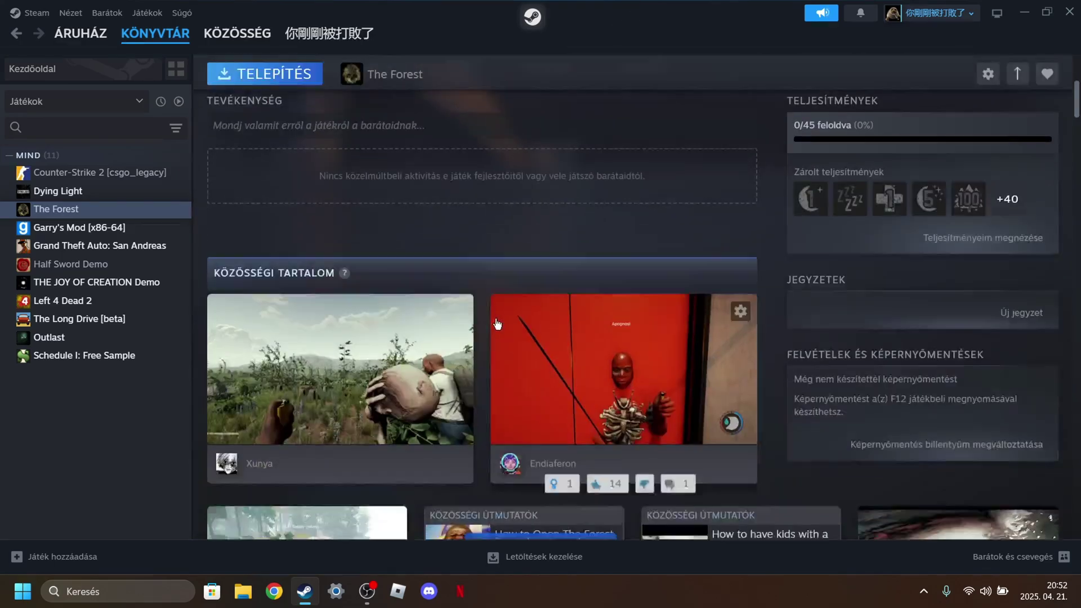
{"action": "scroll", "coordinate": [502, 328], "scroll_direction": "up", "scroll_amount": 5}
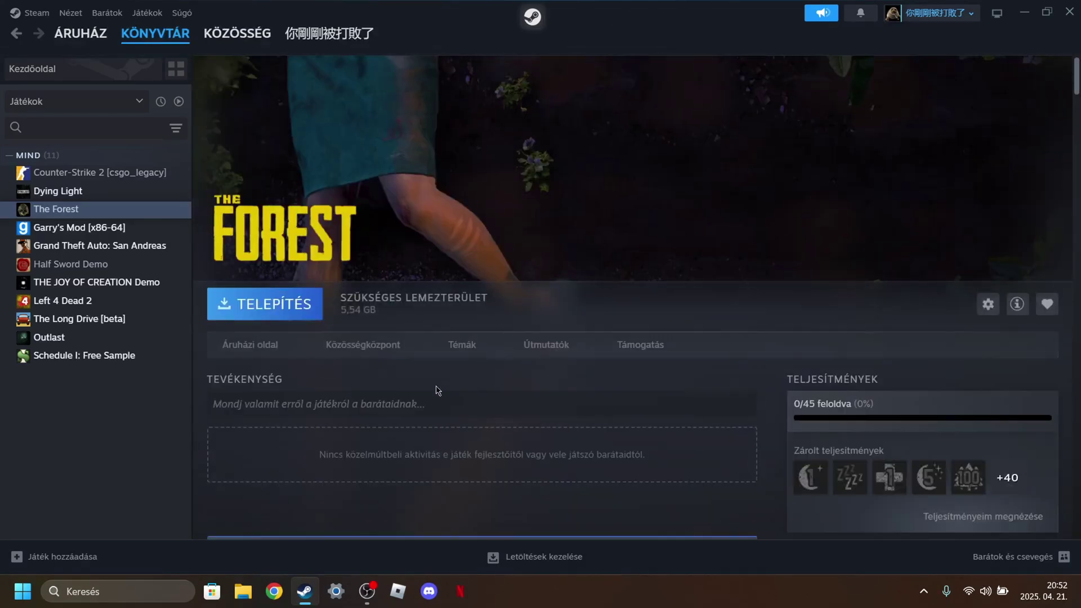
{"action": "left_click", "coordinate": [256, 314]}
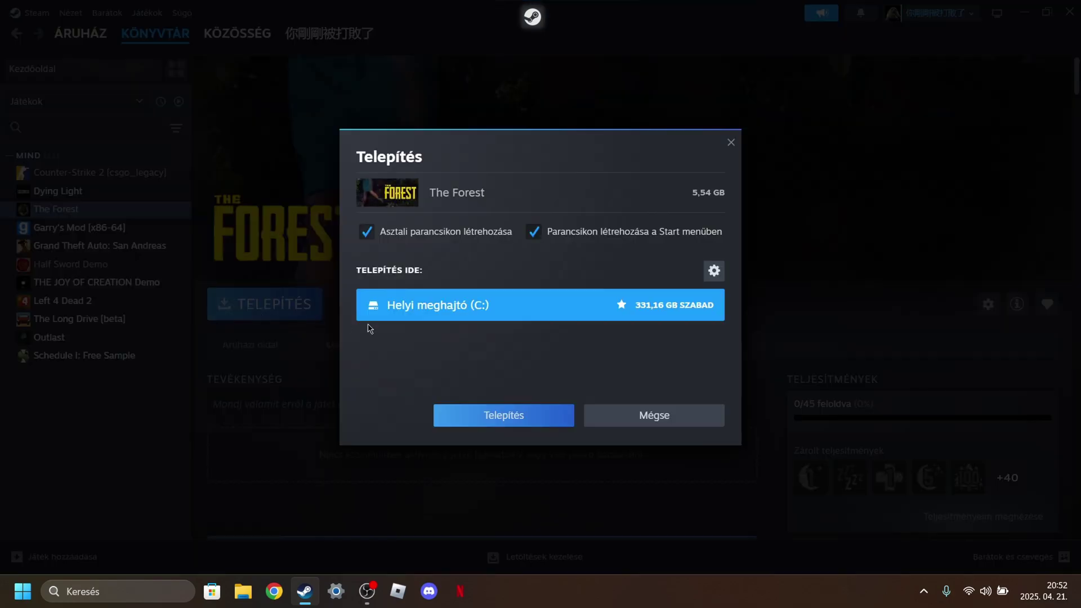
{"action": "left_click", "coordinate": [514, 417]}
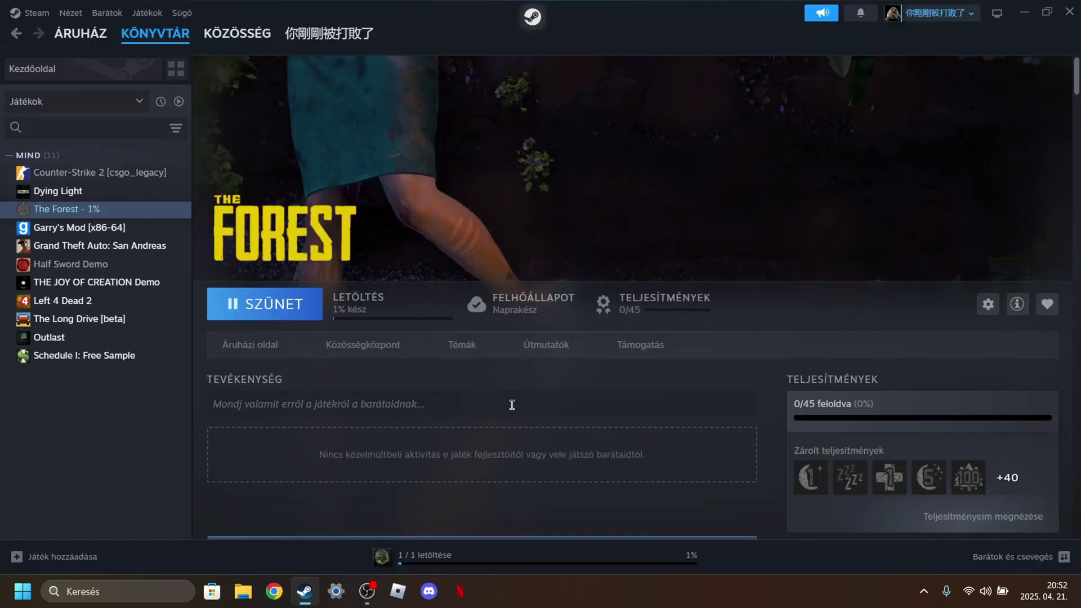